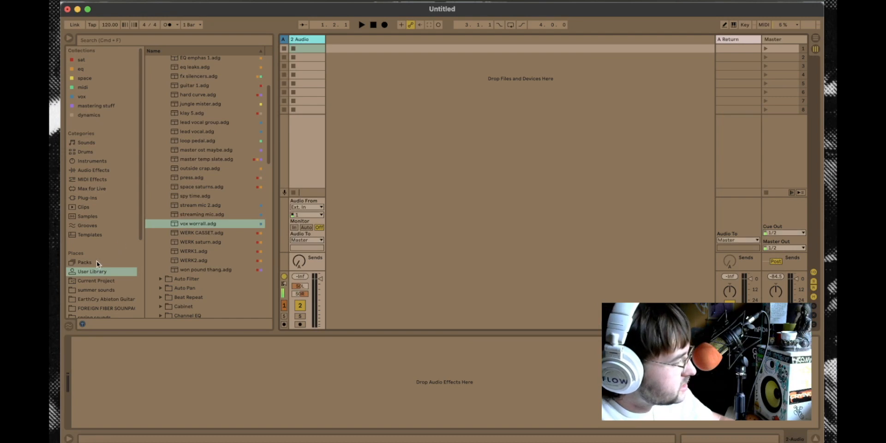
Step: Load the SM101 brownnose loop from the Break Selection pack's Vintage Breaks Vol 3 samples into the audio track's first slot, then play and open it
{"action": "left_click", "coordinate": [87, 263]}
{"action": "left_click", "coordinate": [149, 60]}
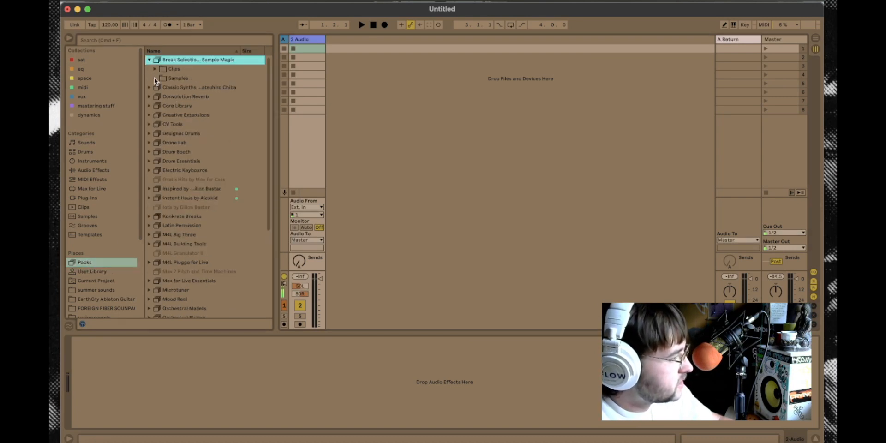
{"action": "left_click", "coordinate": [154, 78]}
{"action": "left_click", "coordinate": [161, 124]}
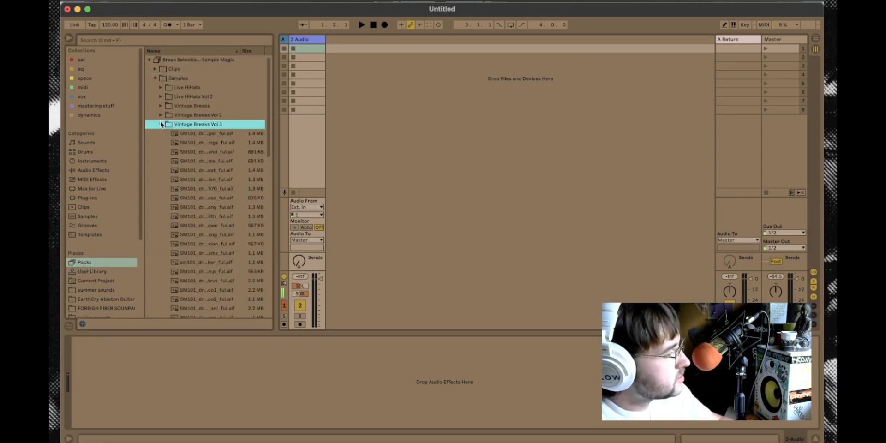
{"action": "left_click_drag", "start_coordinate": [184, 198], "coordinate": [309, 50]}
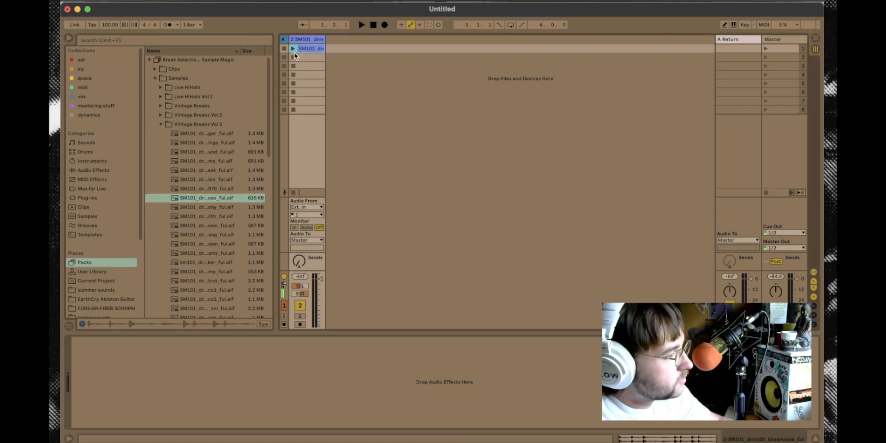
{"action": "left_click", "coordinate": [294, 48]}
{"action": "double_click", "coordinate": [304, 49]}
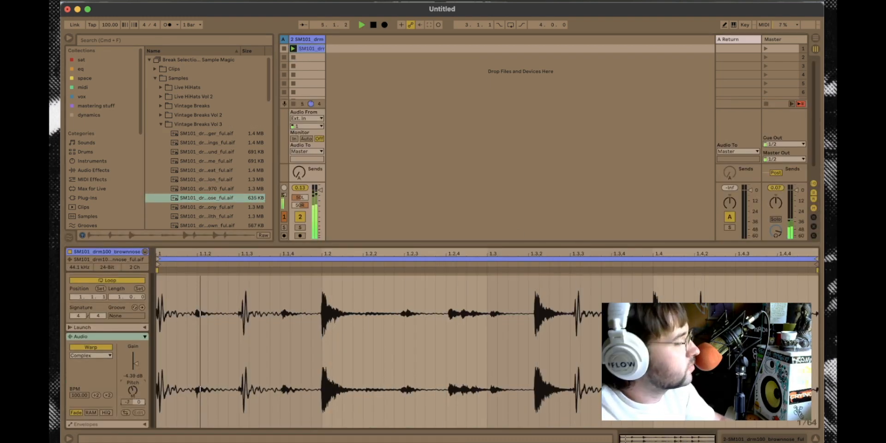
Step: Duplicate the drum track and add a Utility to the copy with the left and right phase inverted, playing both clips together
{"action": "key", "text": "shift+Tab"}
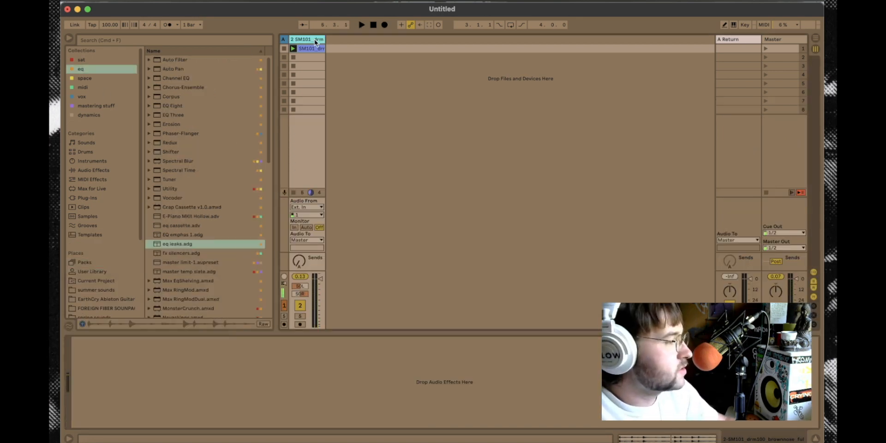
{"action": "key", "text": "super+d"}
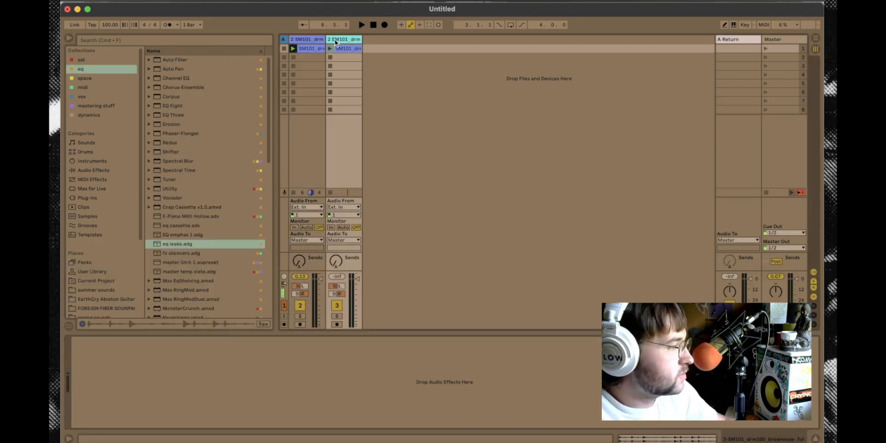
{"action": "double_click", "coordinate": [170, 190]}
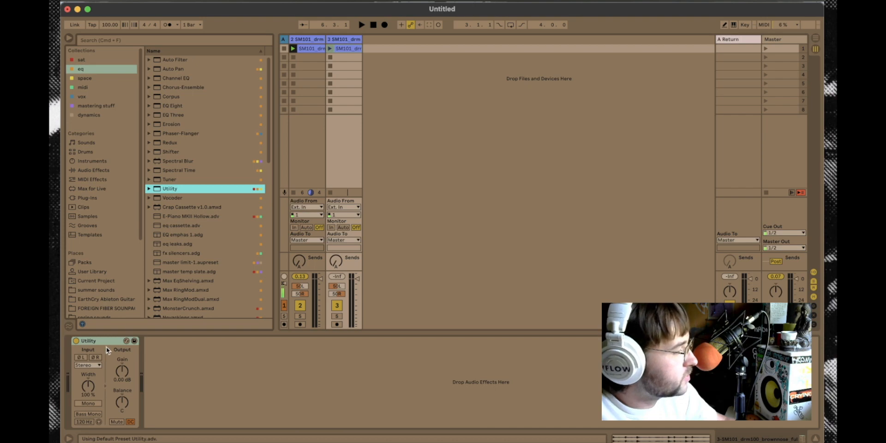
{"action": "left_click", "coordinate": [91, 365]}
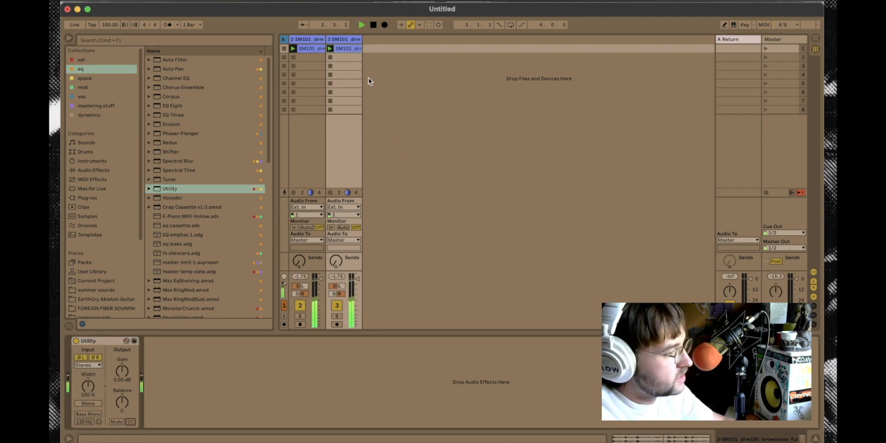
{"action": "left_click", "coordinate": [346, 50]}
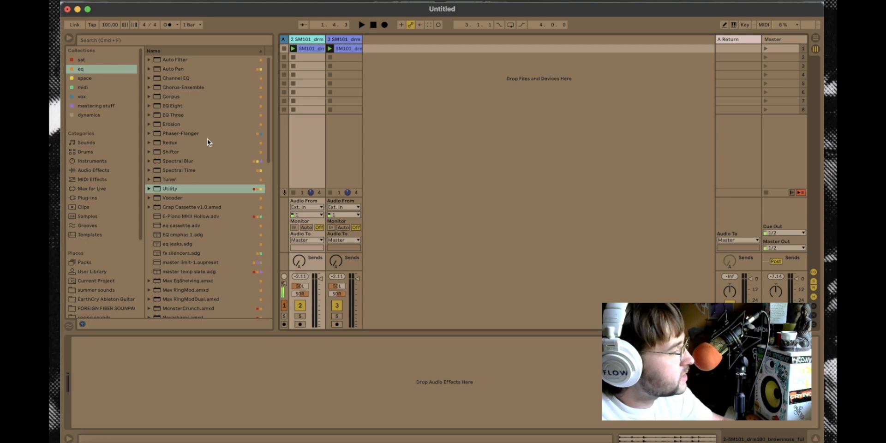
{"action": "left_click_drag", "start_coordinate": [169, 105], "coordinate": [224, 416]}
{"action": "key", "text": "space"}
{"action": "left_click_drag", "start_coordinate": [206, 382], "coordinate": [245, 375]}
{"action": "key", "text": "Delete"}
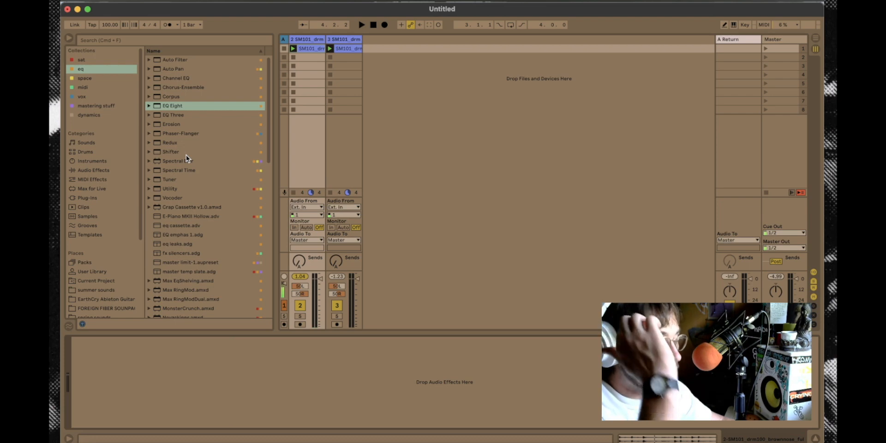
Step: Add an EQ Eight to the original drum track and boost its low shelf by about 6.32 dB at about 79 Hz
{"action": "double_click", "coordinate": [171, 108]}
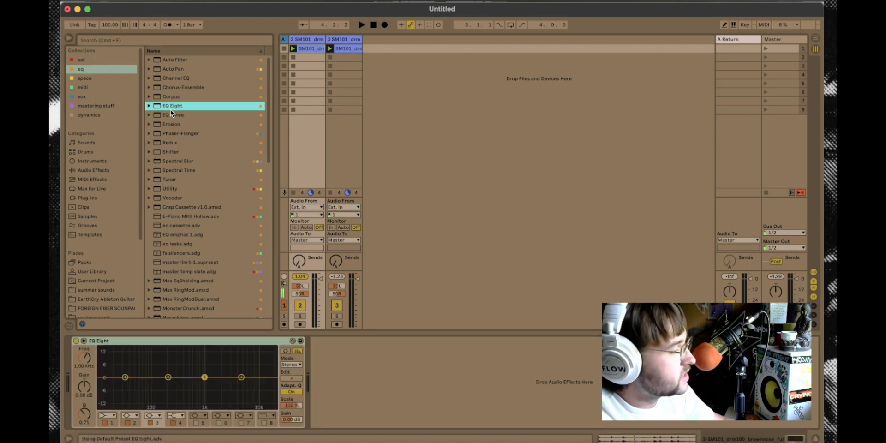
{"action": "left_click", "coordinate": [125, 377]}
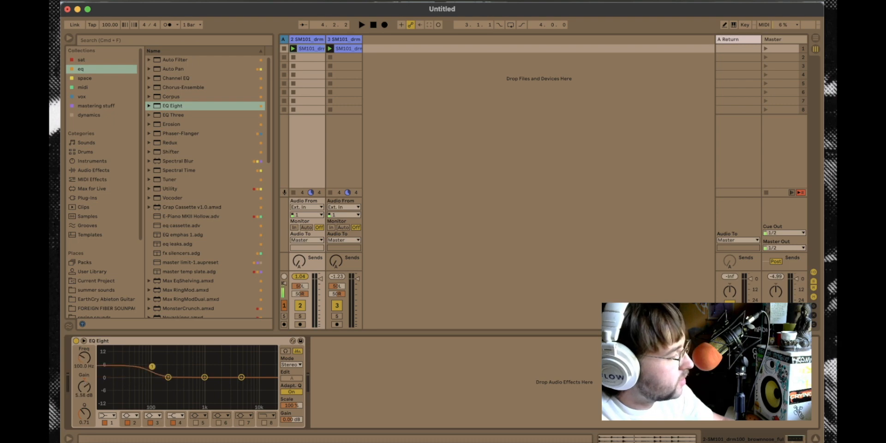
{"action": "key", "text": "space"}
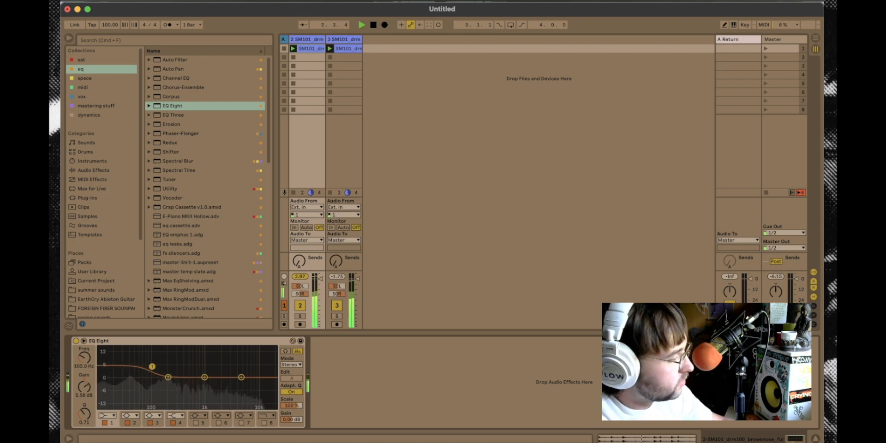
{"action": "key", "text": "space"}
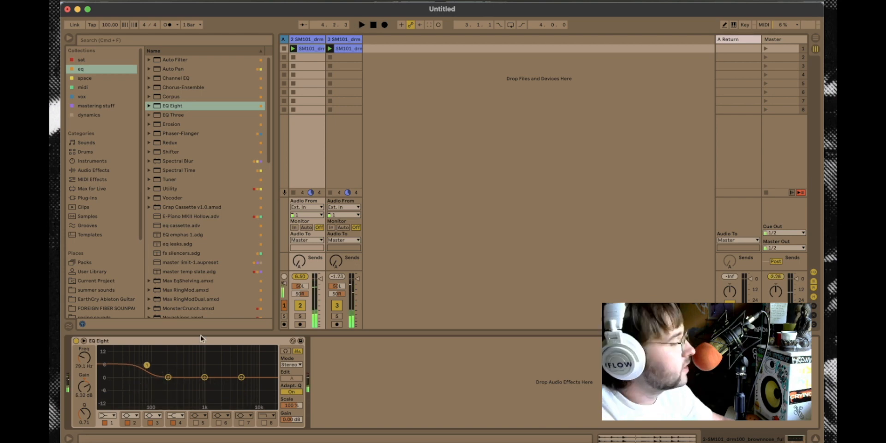
Step: Duplicate the EQ Eight and set the copy's low shelf gain to -6.32 dB
{"action": "left_click", "coordinate": [200, 340]}
{"action": "key", "text": "super+d"}
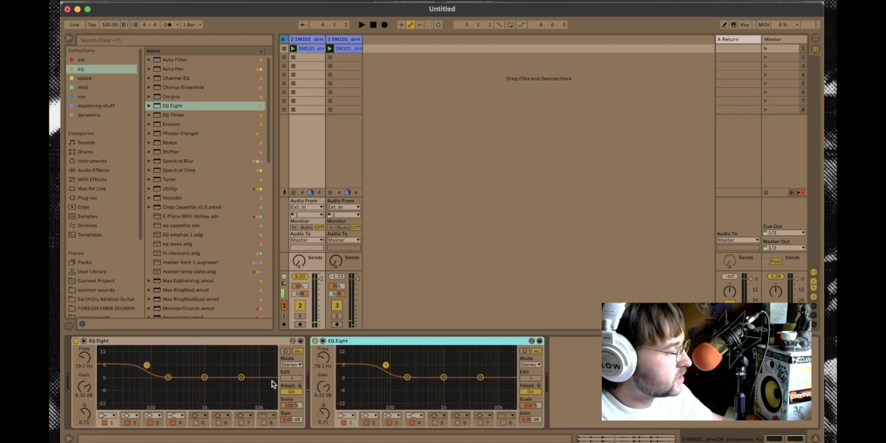
{"action": "left_click", "coordinate": [325, 395]}
{"action": "type", "text": "-"}
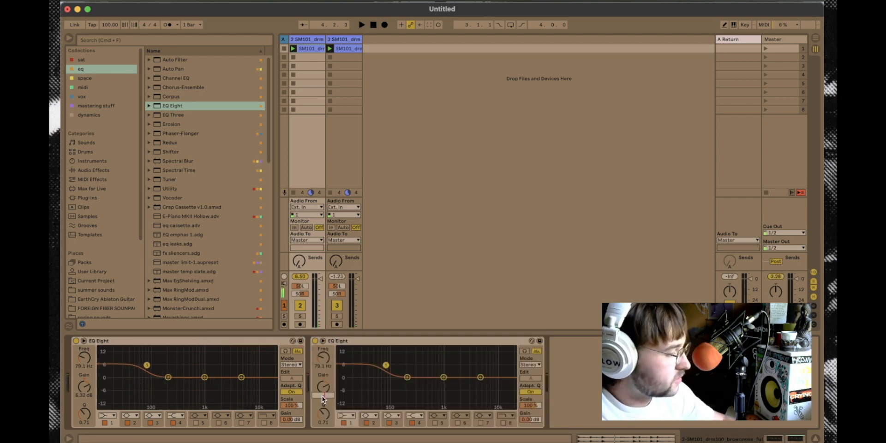
{"action": "type", "text": "6.32"}
{"action": "key", "text": "Return"}
Step: Play both tracks and compare the sound with the second EQ Eight bypassed and enabled
{"action": "key", "text": "space"}
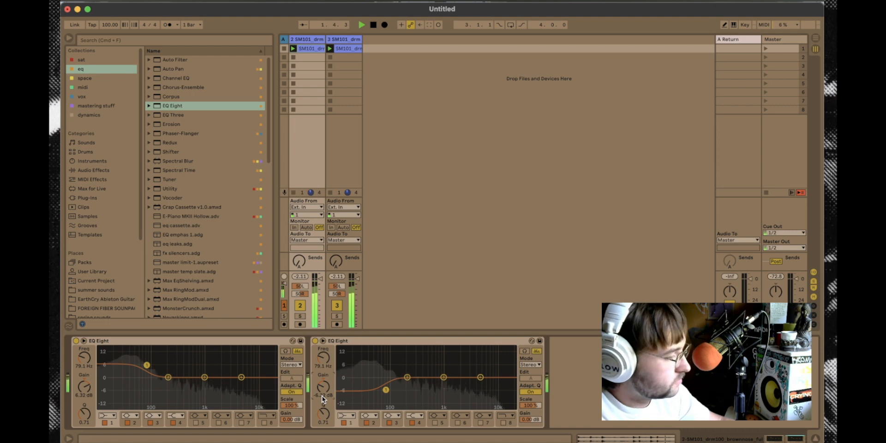
{"action": "left_click", "coordinate": [315, 341]}
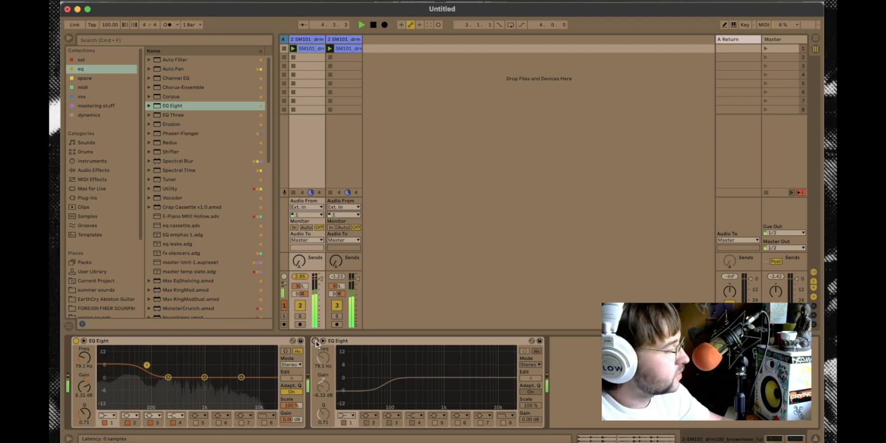
{"action": "left_click", "coordinate": [316, 341]}
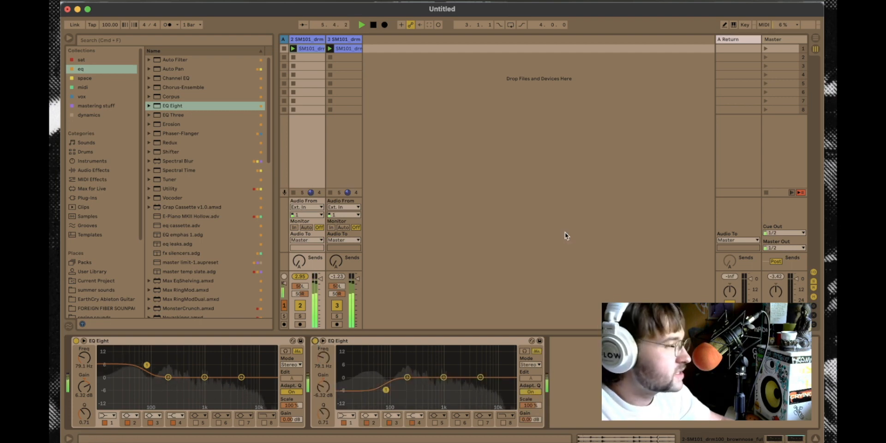
{"action": "key", "text": "space"}
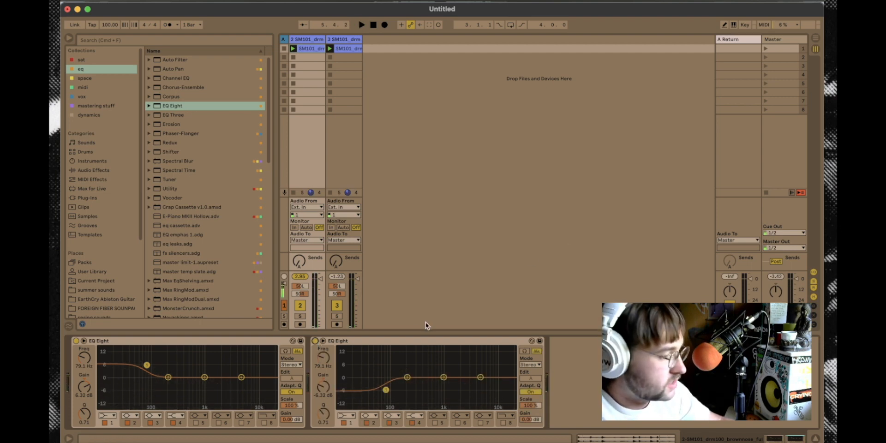
{"action": "left_click", "coordinate": [406, 341]}
{"action": "left_click", "coordinate": [260, 342], "text": "shift"}
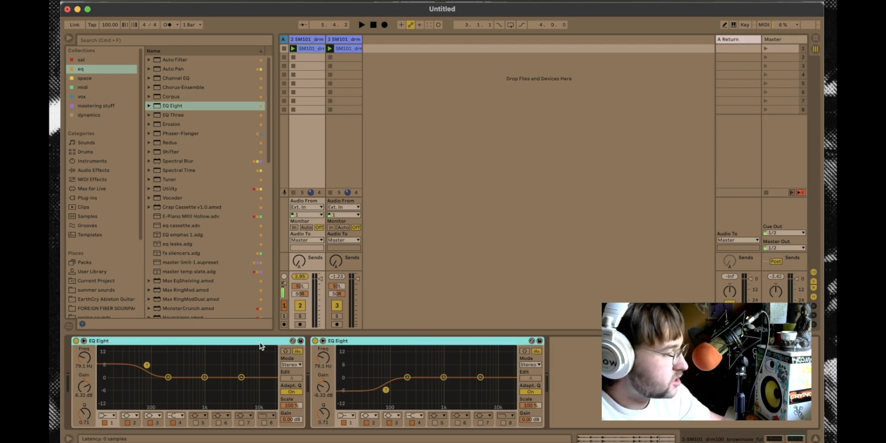
{"action": "left_click", "coordinate": [375, 344]}
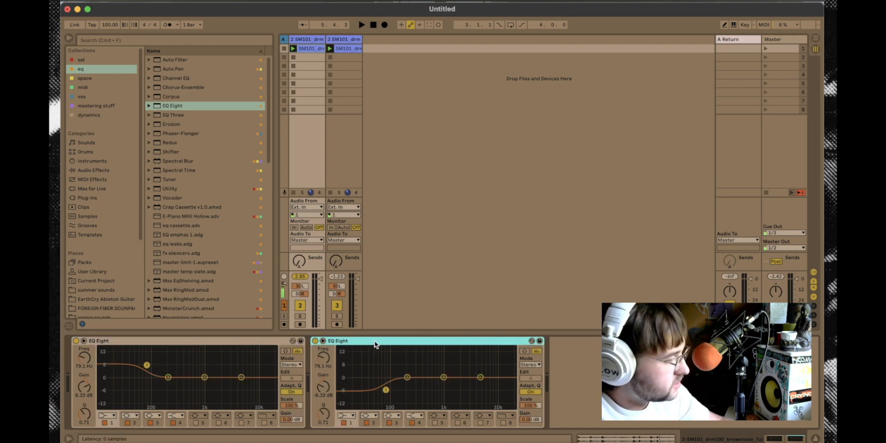
{"action": "left_click", "coordinate": [481, 267]}
{"action": "left_click", "coordinate": [263, 342]}
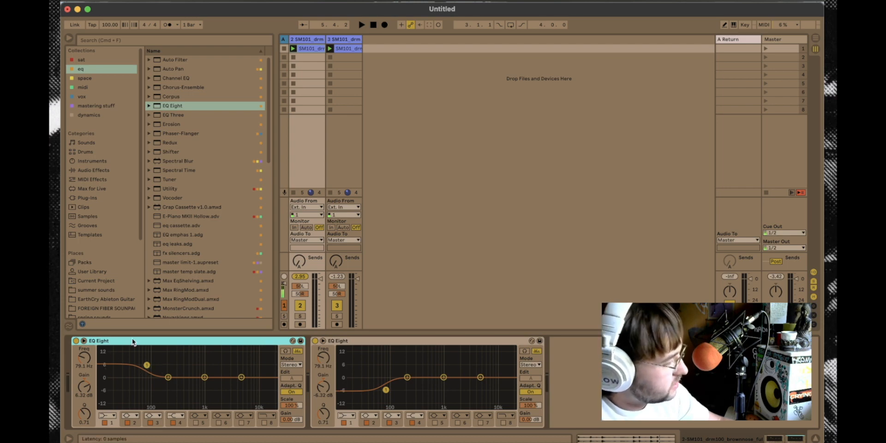
{"action": "left_click", "coordinate": [347, 341]}
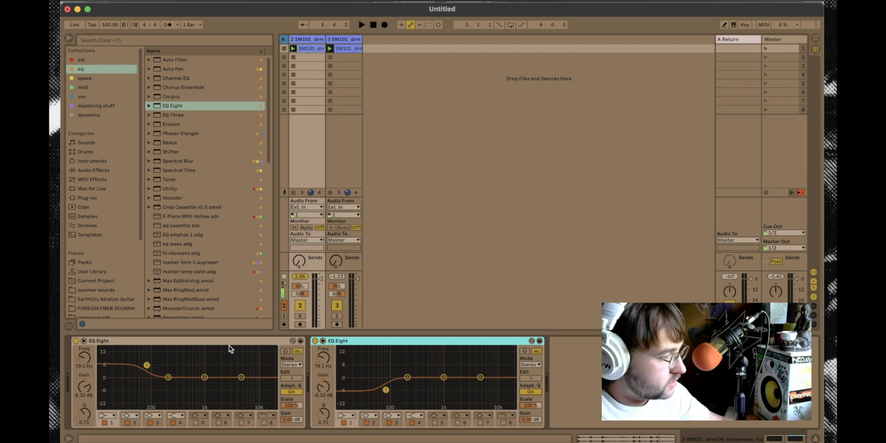
Step: Insert a Saturator between the two EQ Eights and, during playback, set its drive to about 17.7 dB and output to about -12.9 dB
{"action": "left_click", "coordinate": [82, 61]}
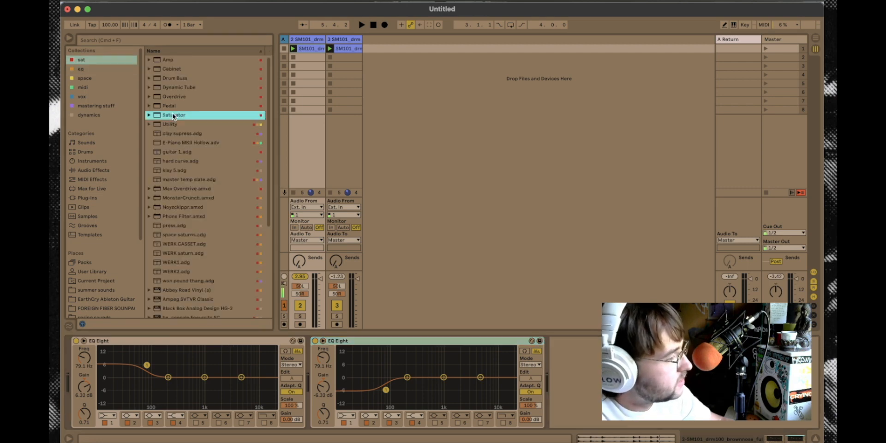
{"action": "left_click_drag", "start_coordinate": [173, 114], "coordinate": [313, 398]}
{"action": "key", "text": "space"}
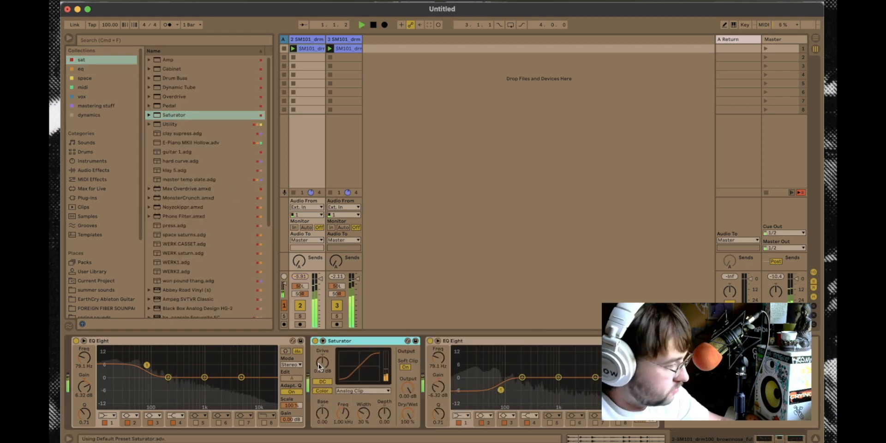
{"action": "left_click_drag", "start_coordinate": [321, 364], "coordinate": [321, 354]}
{"action": "left_click_drag", "start_coordinate": [408, 388], "coordinate": [408, 401]}
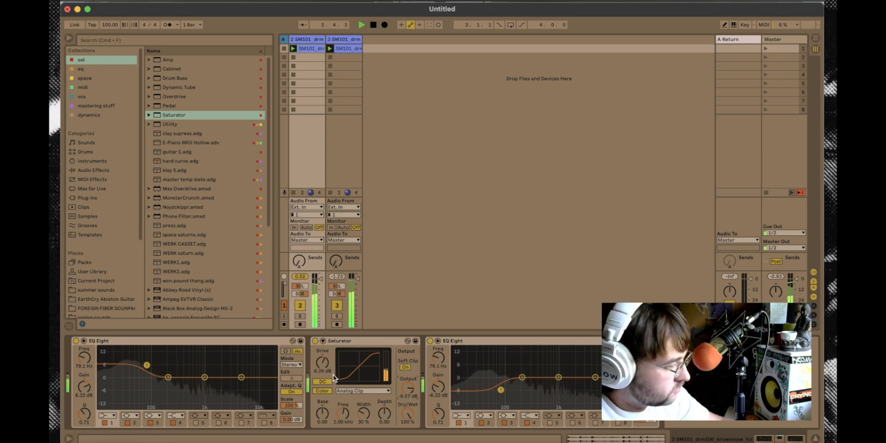
{"action": "left_click_drag", "start_coordinate": [323, 362], "coordinate": [323, 355]}
{"action": "left_click_drag", "start_coordinate": [408, 389], "coordinate": [408, 397]}
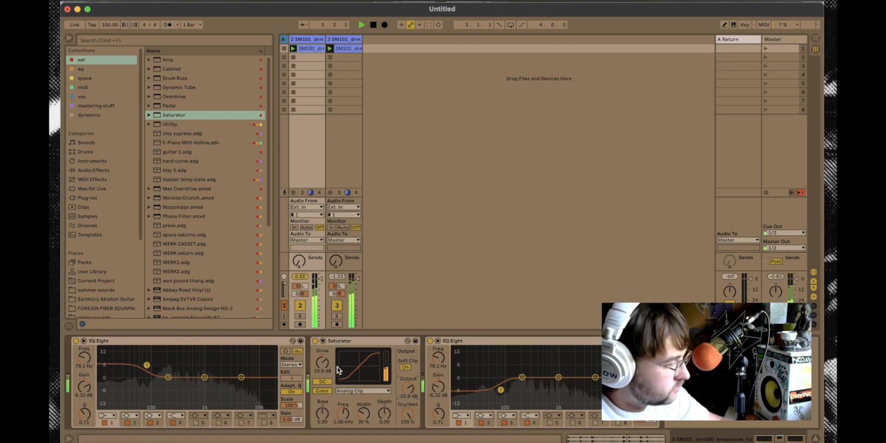
{"action": "left_click_drag", "start_coordinate": [322, 363], "coordinate": [323, 352]}
{"action": "left_click_drag", "start_coordinate": [408, 389], "coordinate": [408, 392]}
{"action": "key", "text": "space"}
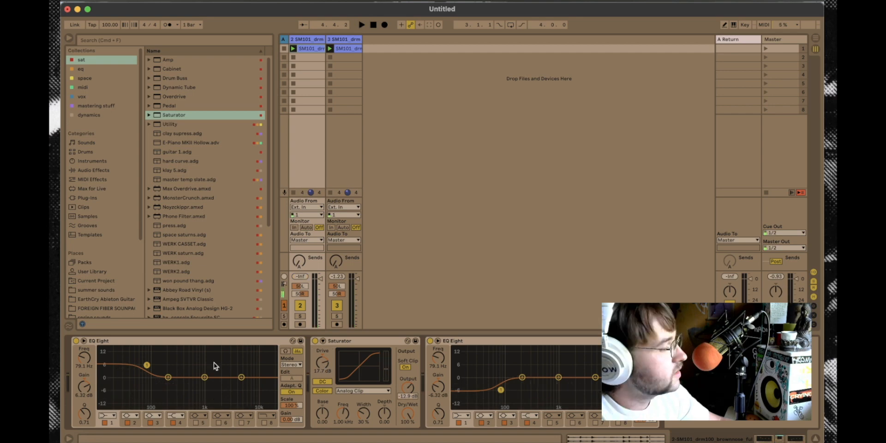
{"action": "left_click", "coordinate": [273, 340]}
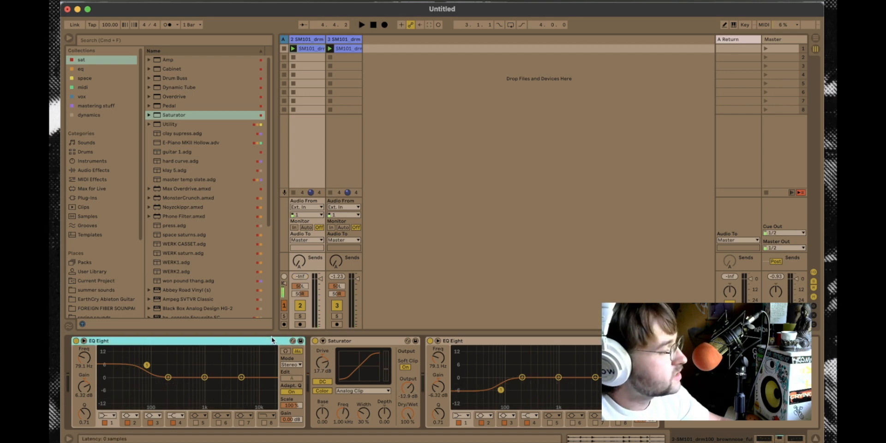
{"action": "left_click", "coordinate": [379, 342]}
{"action": "left_click", "coordinate": [498, 343]}
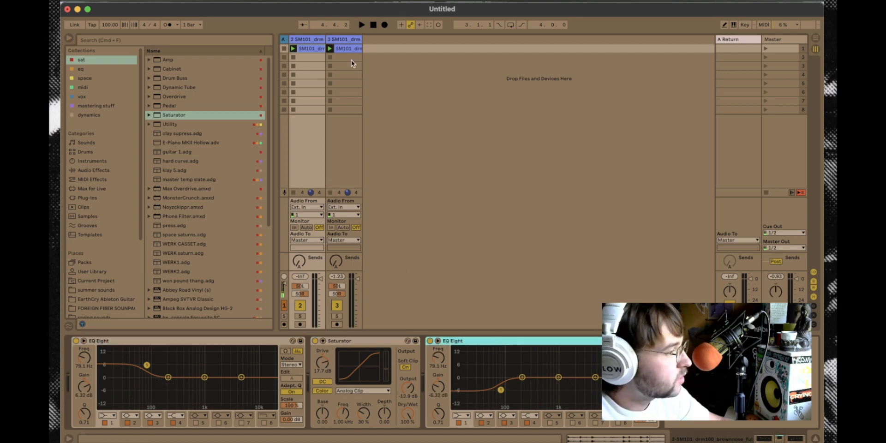
Step: Delete the duplicated drum track and the Saturator between the two EQ Eights
{"action": "left_click", "coordinate": [345, 38]}
{"action": "key", "text": "Delete"}
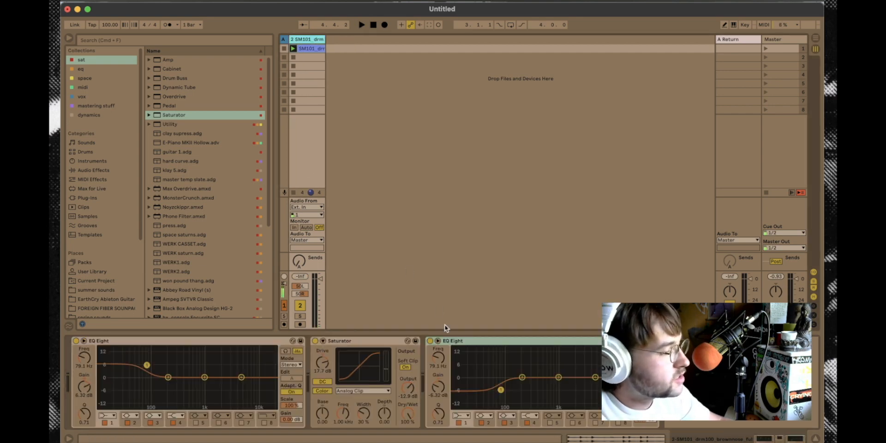
{"action": "left_click", "coordinate": [379, 337]}
{"action": "key", "text": "Delete"}
{"action": "left_click", "coordinate": [265, 342]}
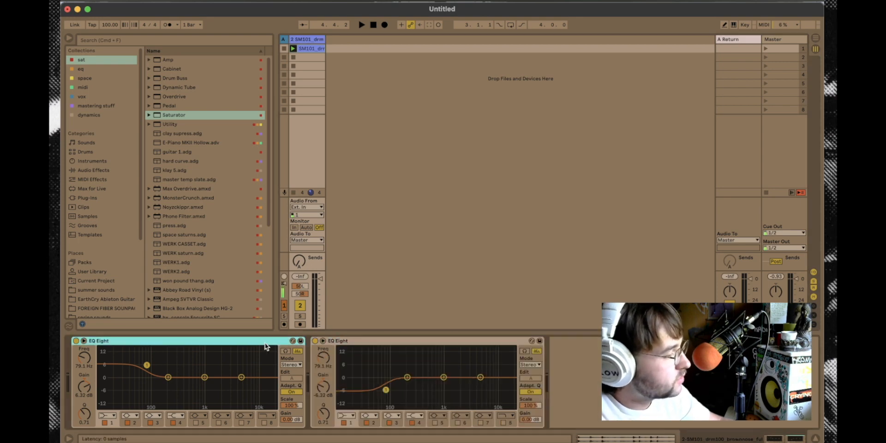
{"action": "left_click", "coordinate": [368, 341], "text": "shift"}
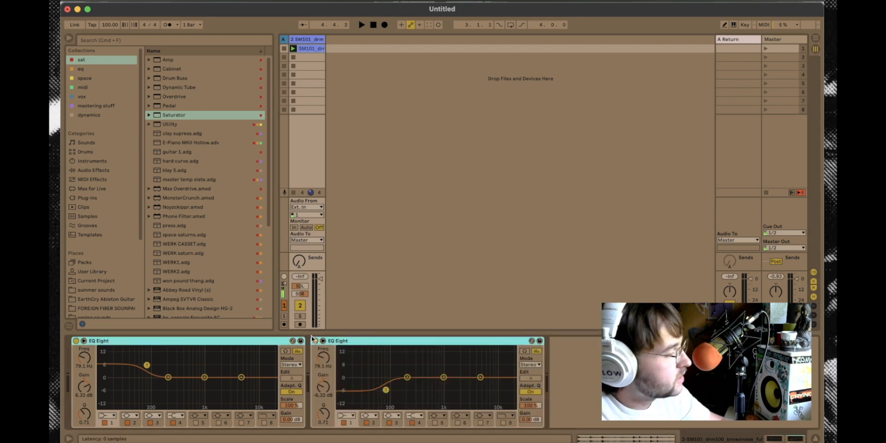
{"action": "left_click", "coordinate": [248, 343]}
{"action": "left_click", "coordinate": [362, 343]}
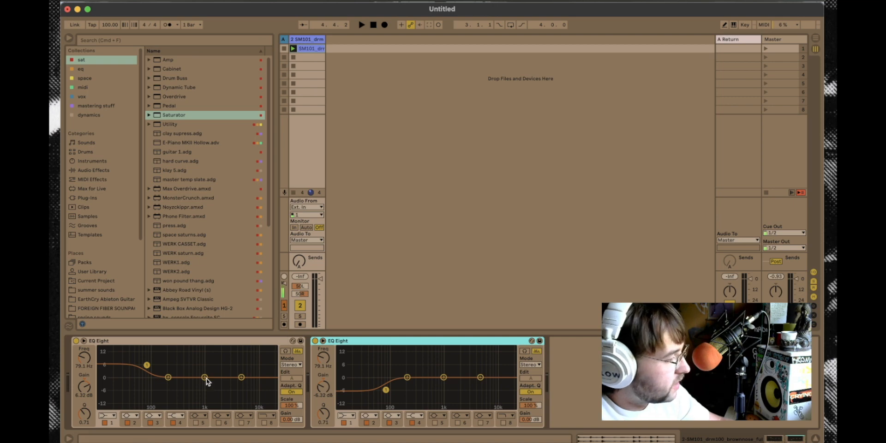
Step: Boost band 3 of the first EQ Eight by 5.58 dB at 2.11 kHz and cut the second EQ's band 3 by 5.58 dB at 2.10 kHz
{"action": "left_click_drag", "start_coordinate": [206, 378], "coordinate": [217, 368]}
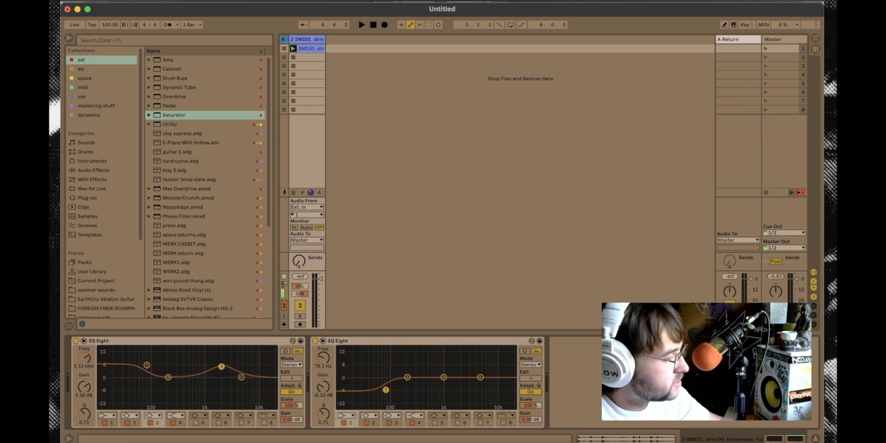
{"action": "left_click", "coordinate": [443, 378]}
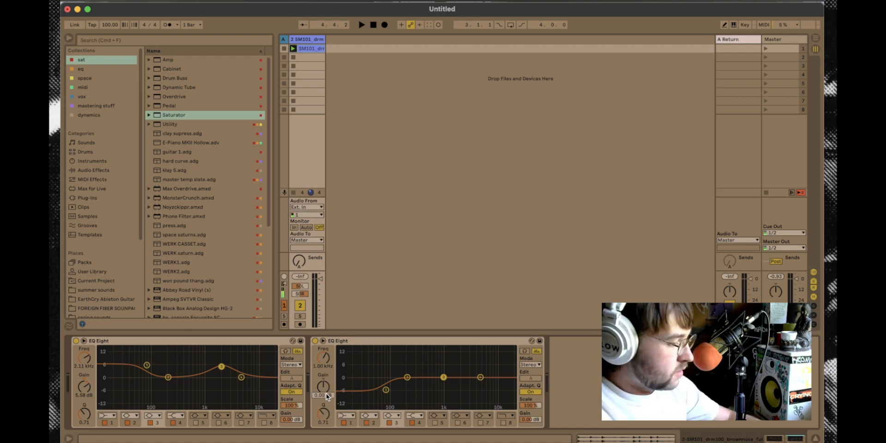
{"action": "type", "text": "5.58"}
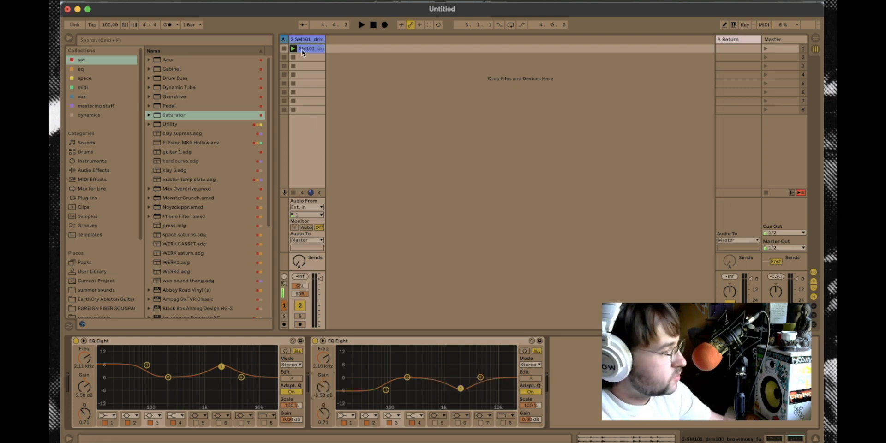
Step: Delete both EQ Eights from the drum track, check the drum clip's waveform, and return to the empty device chain
{"action": "left_click", "coordinate": [356, 345]}
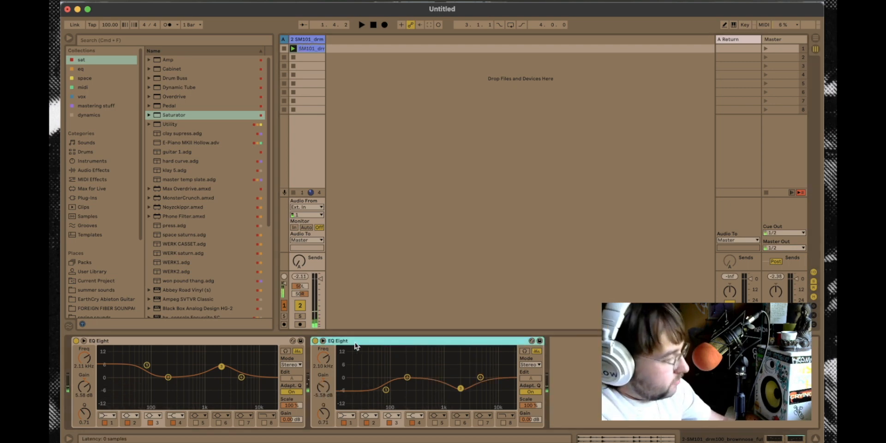
{"action": "left_click", "coordinate": [268, 342], "text": "shift"}
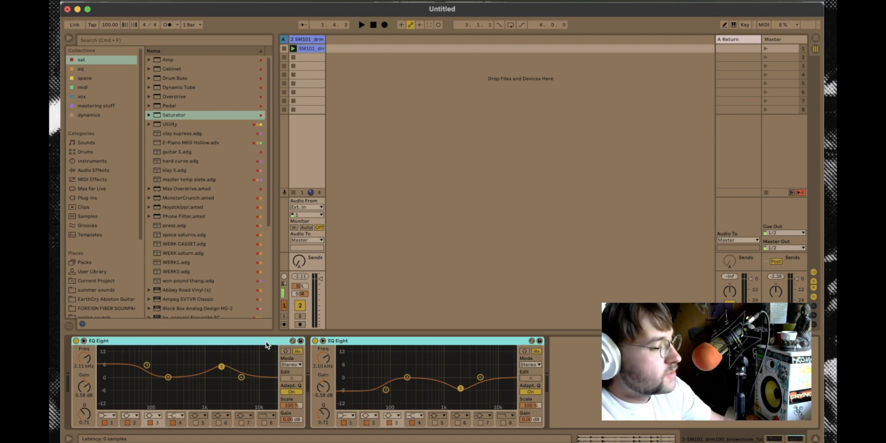
{"action": "key", "text": "Delete"}
{"action": "double_click", "coordinate": [312, 49]}
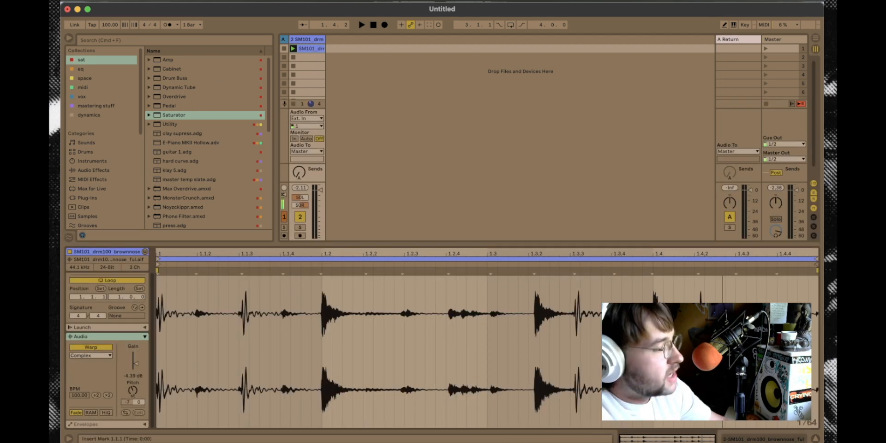
{"action": "left_click", "coordinate": [757, 439]}
Step: Insert a new EQ Eight on the drum track and boost band 2 by about 12.1 dB at 79.2 Hz
{"action": "left_click", "coordinate": [94, 70]}
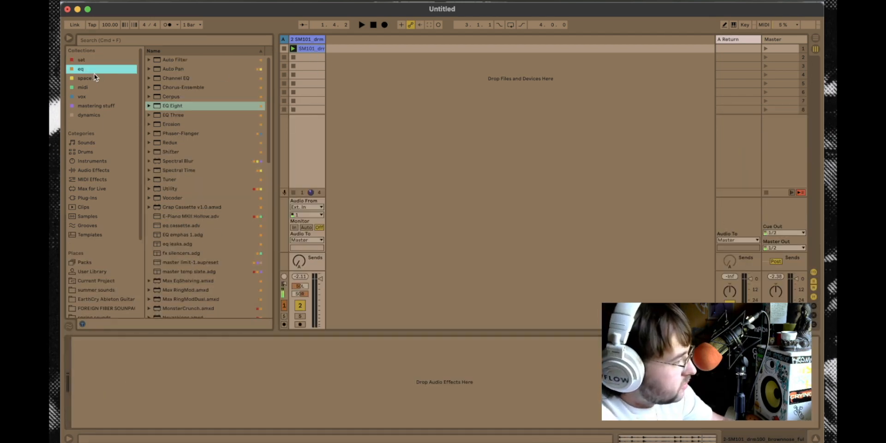
{"action": "double_click", "coordinate": [172, 106]}
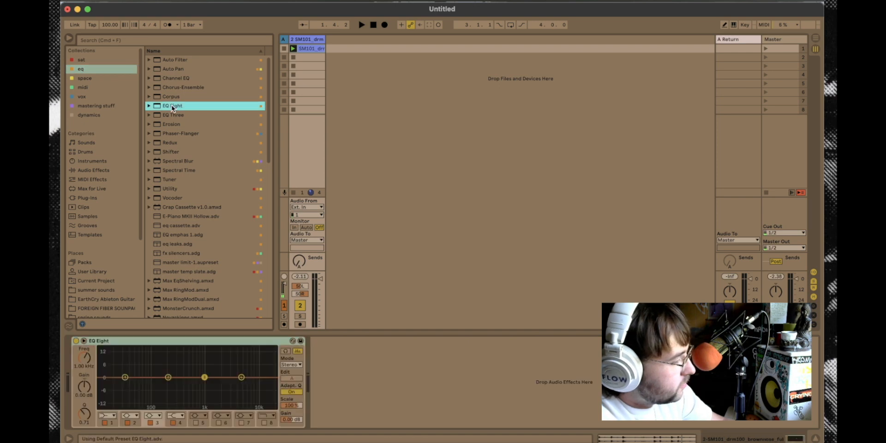
{"action": "left_click", "coordinate": [168, 378]}
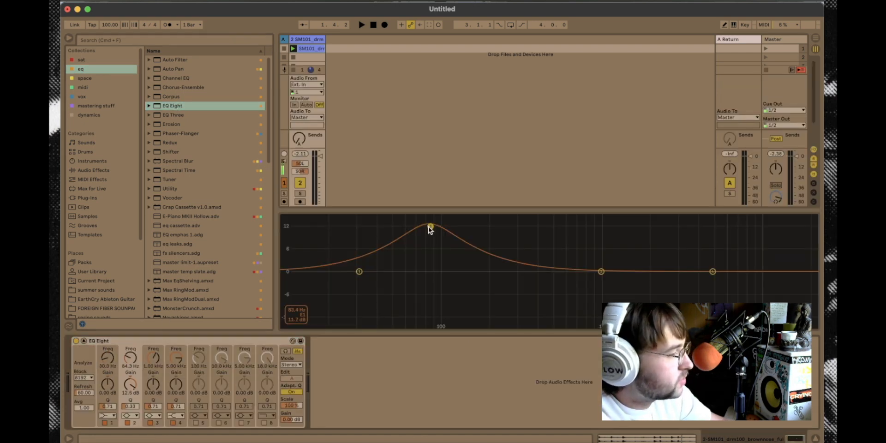
{"action": "mouse_move", "coordinate": [431, 229]}
{"action": "left_mouse_down"}
{"action": "mouse_move", "coordinate": [441, 226]}
{"action": "mouse_move", "coordinate": [425, 229]}
{"action": "left_mouse_up"}
{"action": "left_click", "coordinate": [83, 341]}
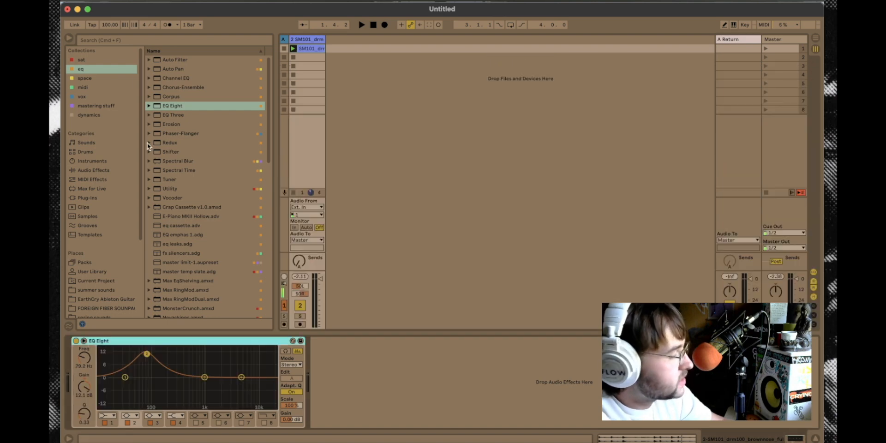
Step: Audition the EQ boost, insert Saturn 2 after the EQ Eight, and set its drive to about 49.5% during playback
{"action": "key", "text": "space"}
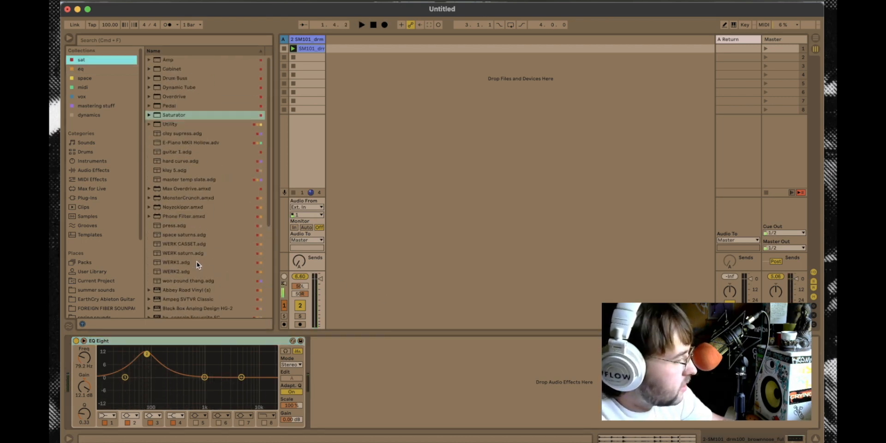
{"action": "left_click_drag", "start_coordinate": [174, 268], "coordinate": [330, 378]}
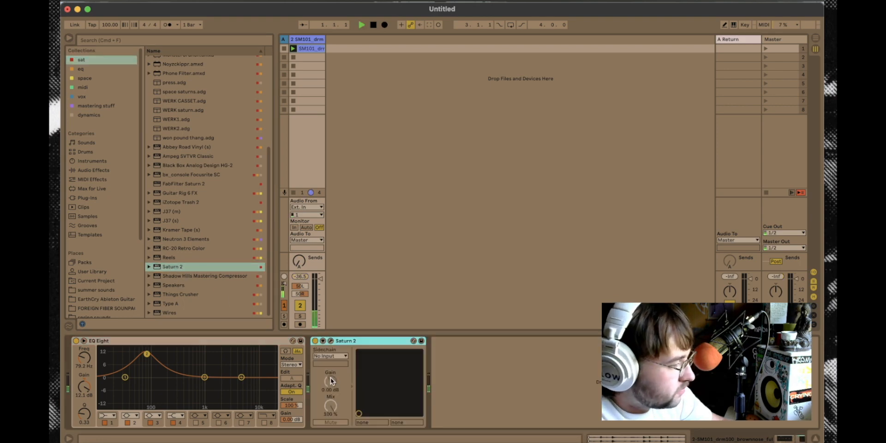
{"action": "key", "text": "space"}
{"action": "left_click", "coordinate": [331, 341]}
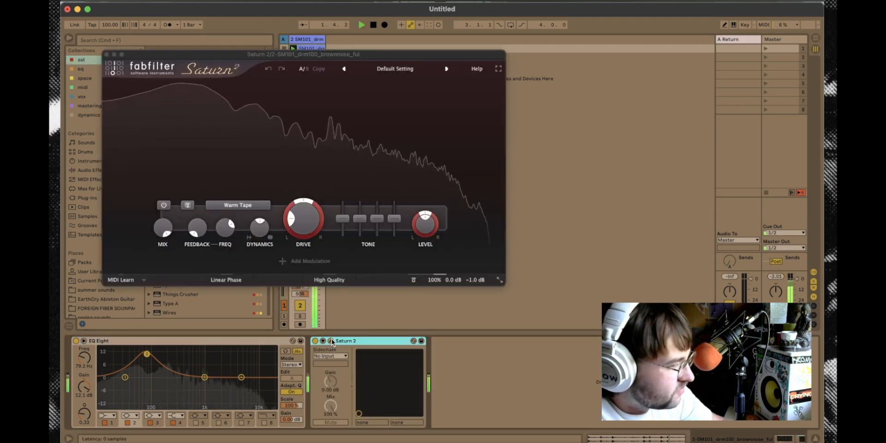
{"action": "left_click_drag", "start_coordinate": [308, 225], "coordinate": [311, 178]}
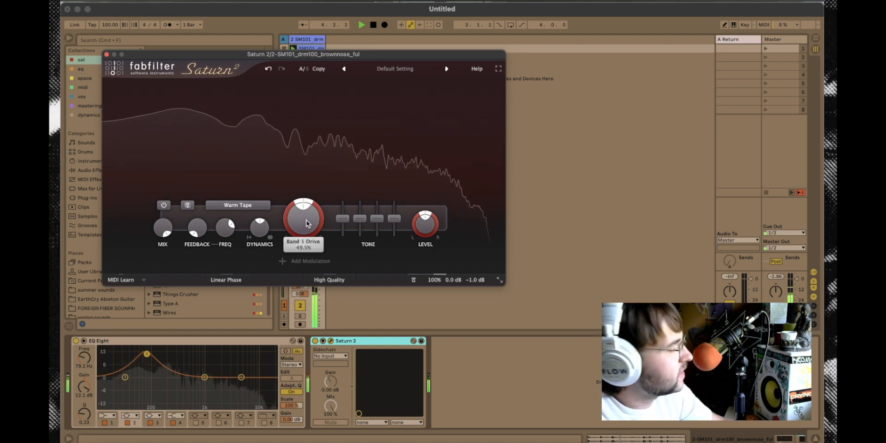
{"action": "left_click_drag", "start_coordinate": [307, 223], "coordinate": [306, 221]}
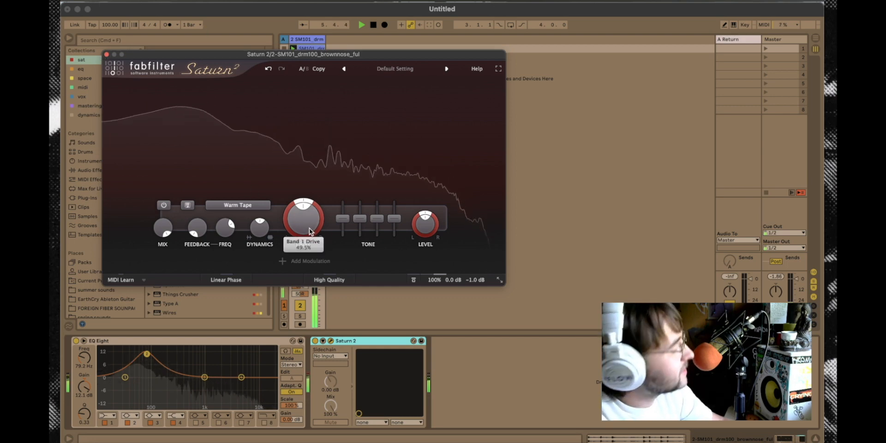
Step: Duplicate the EQ Eight after Saturn 2, set the copy's band 2 gain to -12.1 dB, and stop playback
{"action": "left_click", "coordinate": [206, 342]}
{"action": "left_click", "coordinate": [206, 342]}
{"action": "left_click_drag", "start_coordinate": [206, 342], "coordinate": [430, 364]}
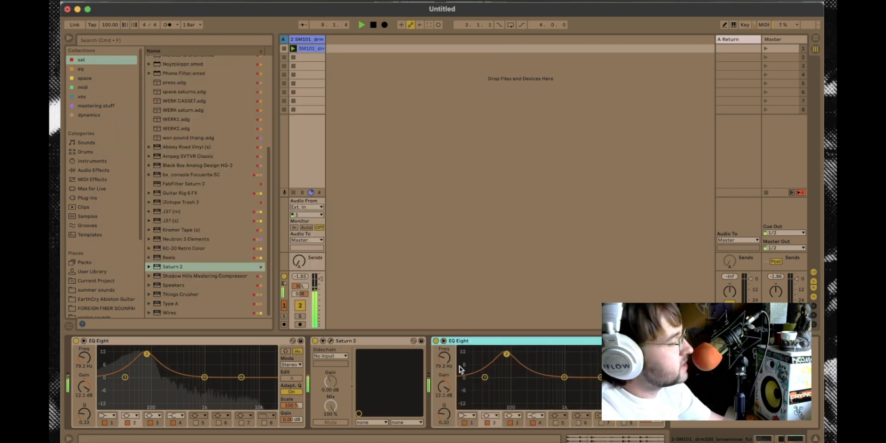
{"action": "left_click", "coordinate": [444, 395]}
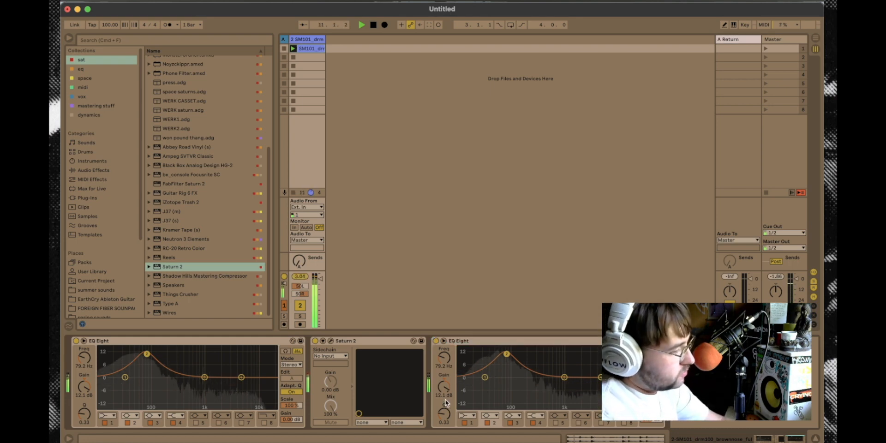
{"action": "type", "text": "-12"}
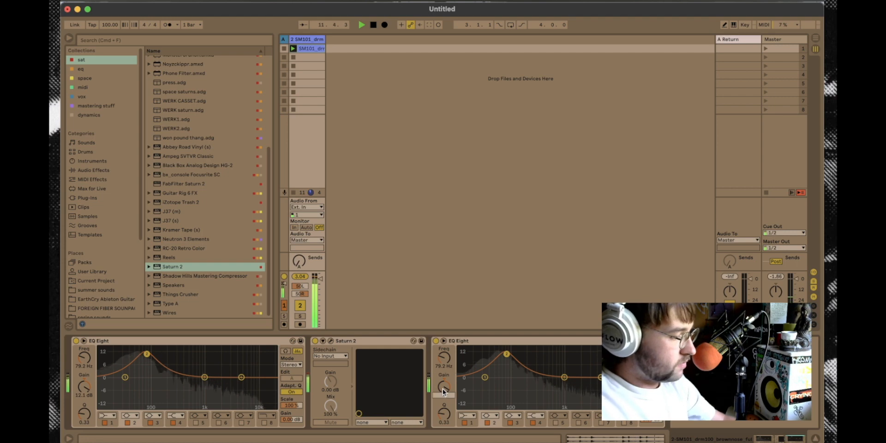
{"action": "key", "text": "Return"}
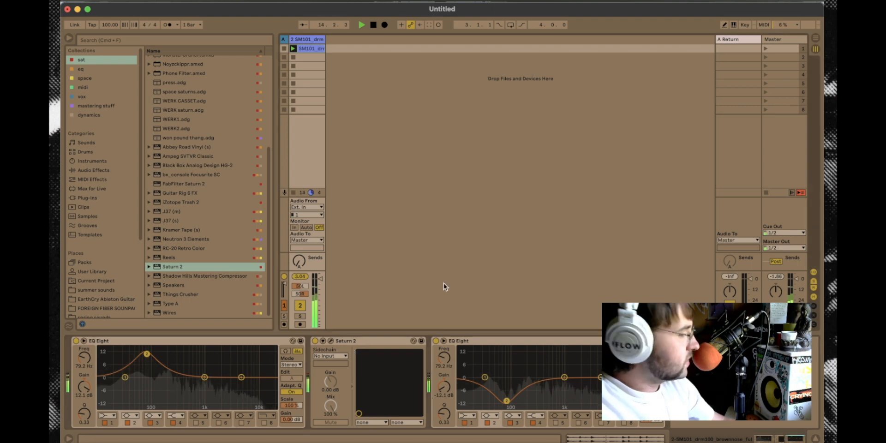
{"action": "key", "text": "space"}
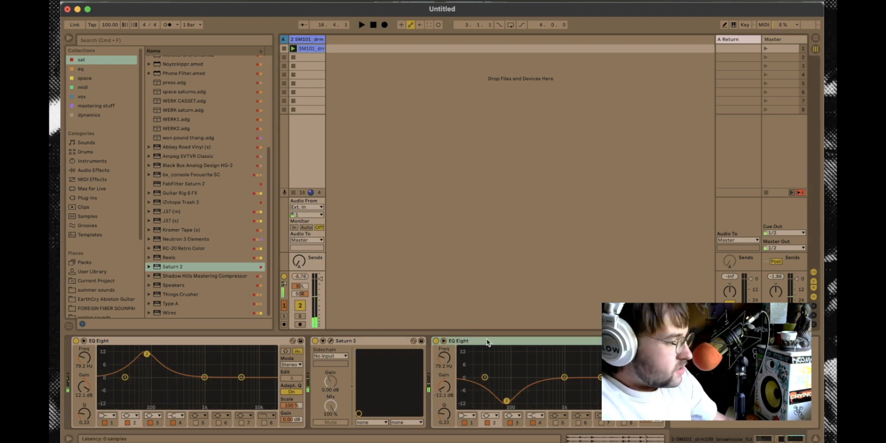
{"action": "left_click", "coordinate": [462, 344]}
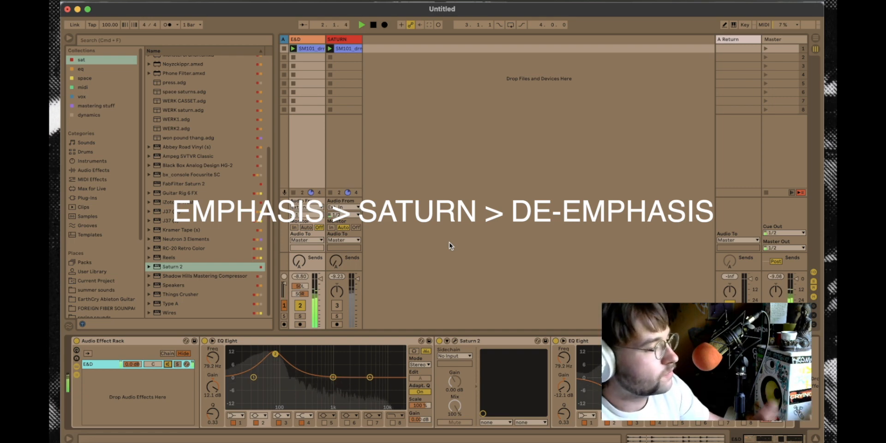
Step: Alternate between the E&D and SATURN tracks during playback to compare emphasis and de-emphasis processing with Saturn alone
{"action": "key", "text": "F2"}
{"action": "key", "text": "F3"}
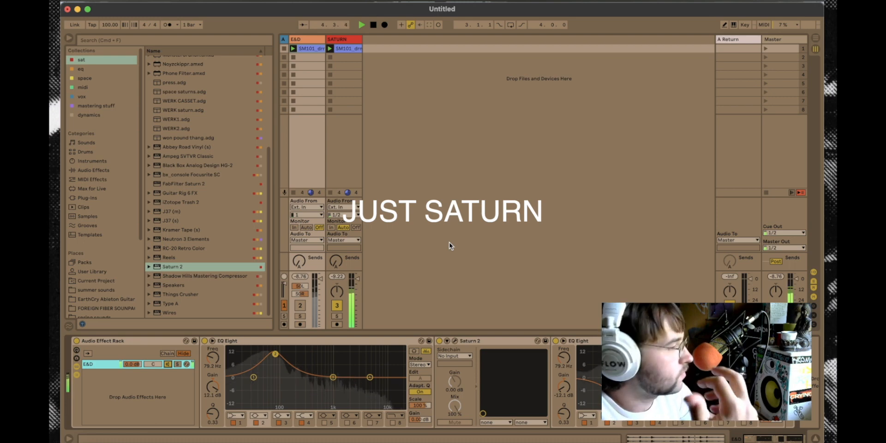
{"action": "key", "text": "F2"}
{"action": "key", "text": "F3"}
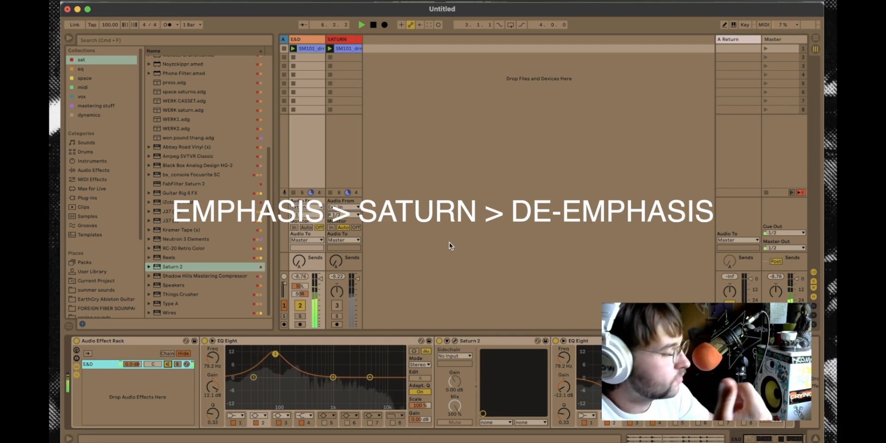
{"action": "key", "text": "F2"}
{"action": "key", "text": "F3"}
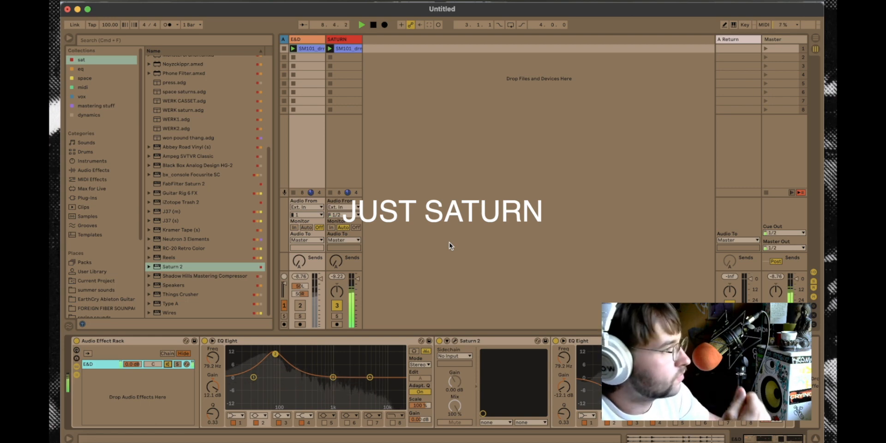
{"action": "key", "text": "F2"}
{"action": "key", "text": "F3"}
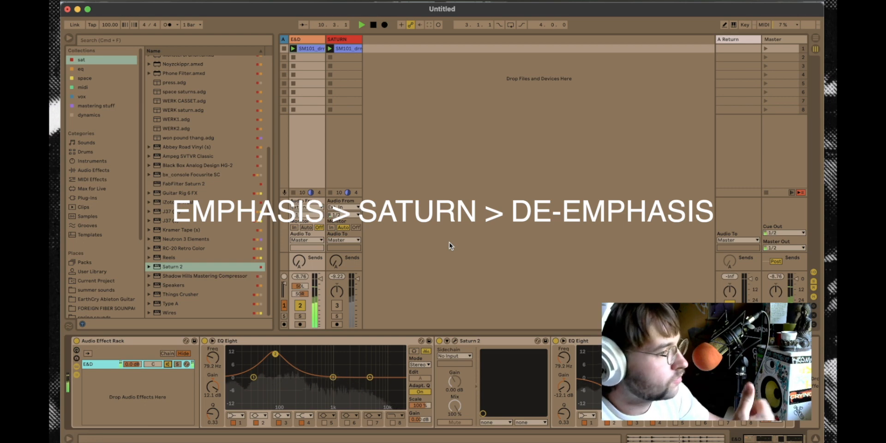
{"action": "key", "text": "F2"}
{"action": "key", "text": "F3"}
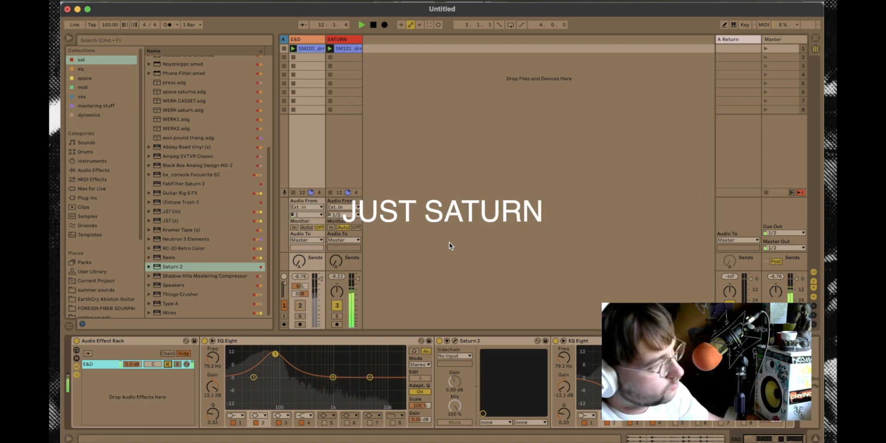
{"action": "key", "text": "space"}
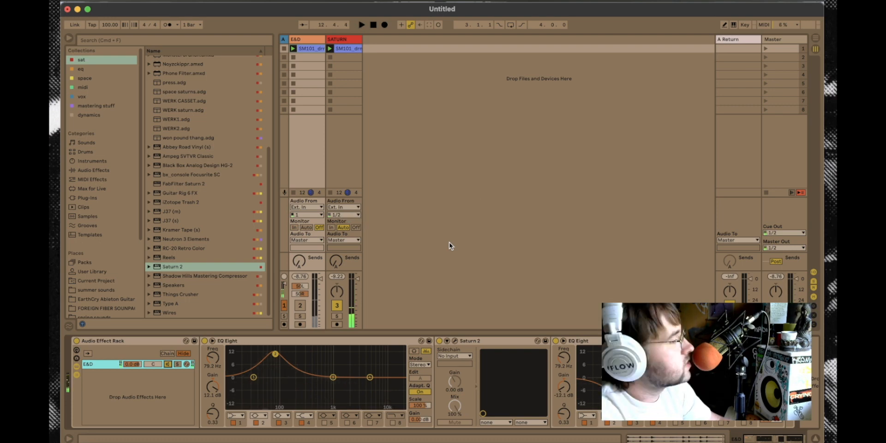
Step: Activate the E&D track and play it, comparing the sound with its Audio Effect Rack enabled and bypassed
{"action": "left_click", "coordinate": [316, 42]}
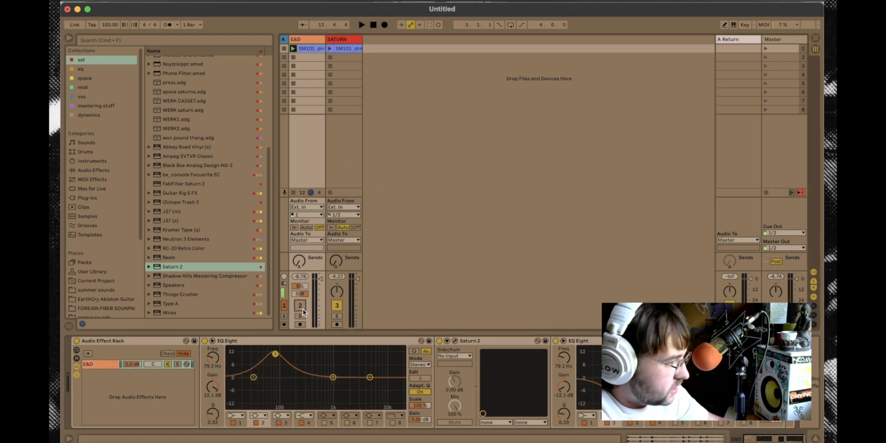
{"action": "left_click", "coordinate": [110, 339]}
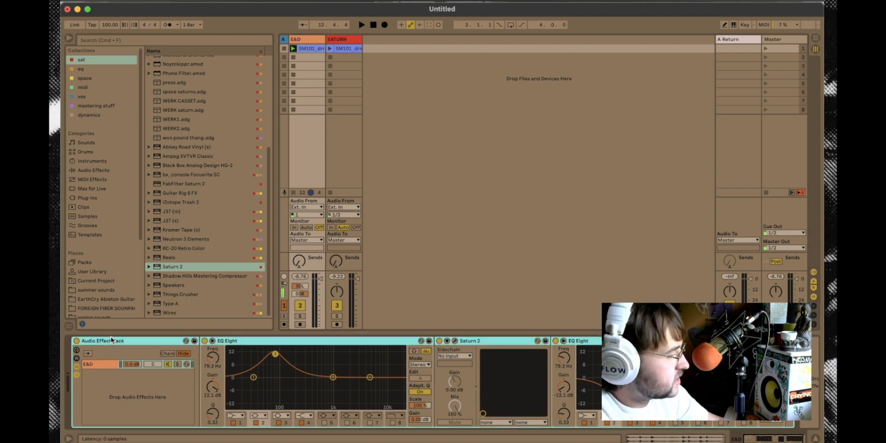
{"action": "key", "text": "space"}
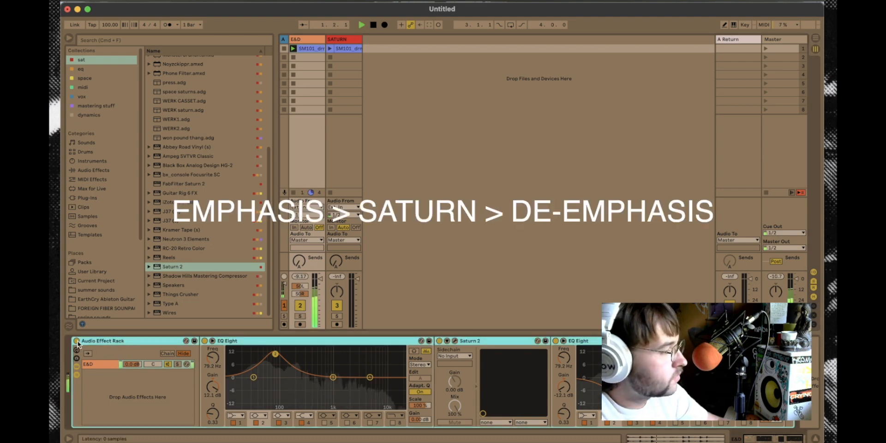
{"action": "left_click", "coordinate": [76, 342]}
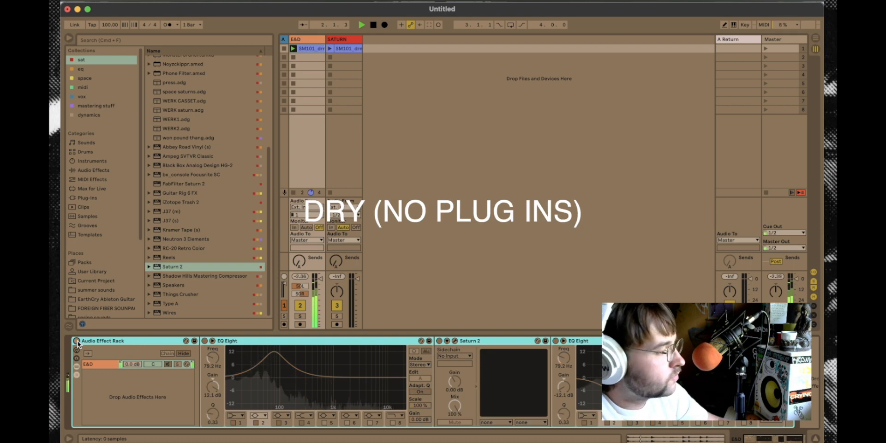
{"action": "left_click", "coordinate": [77, 342]}
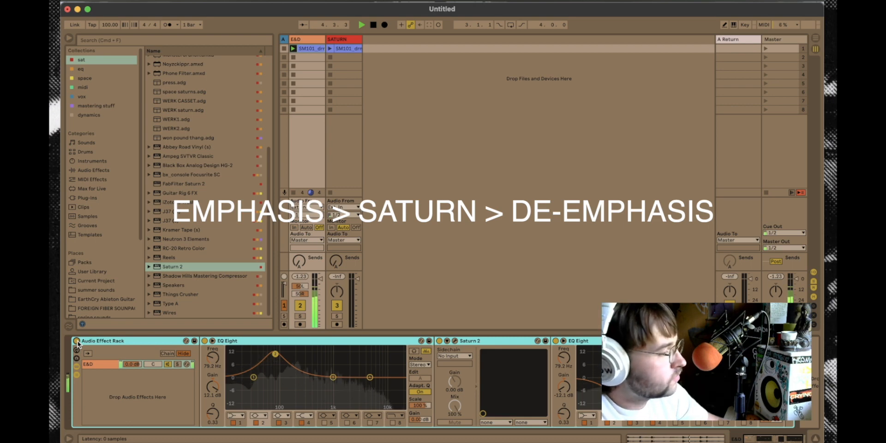
{"action": "left_click", "coordinate": [77, 341]}
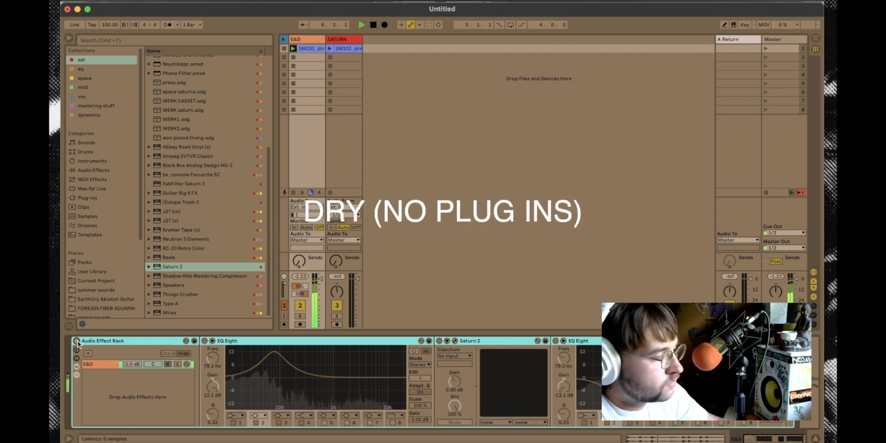
{"action": "left_click", "coordinate": [77, 341]}
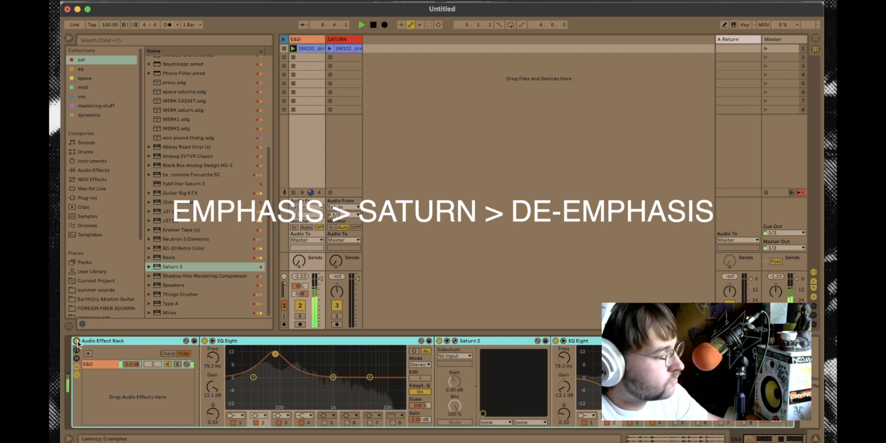
{"action": "left_click", "coordinate": [76, 341]}
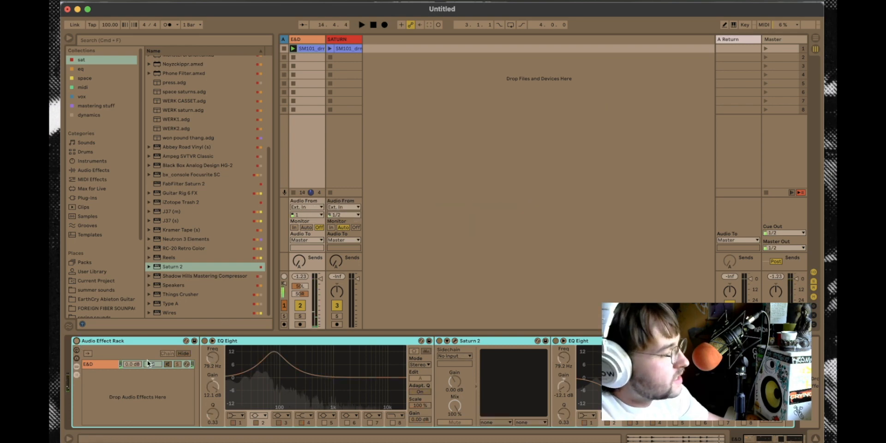
Step: Delete the Audio Effect Rack from the E&D track and open the recent set oca four.als without saving the current one
{"action": "key", "text": "Delete"}
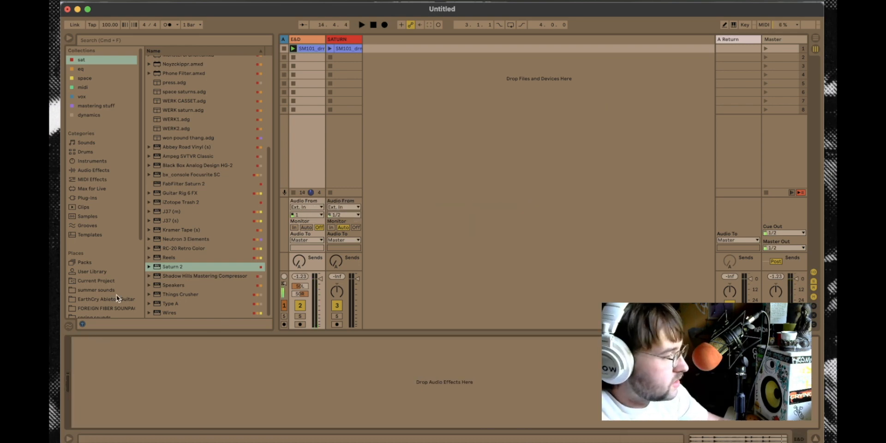
{"action": "left_click", "coordinate": [113, 0]}
{"action": "mouse_move", "coordinate": [156, 35]}
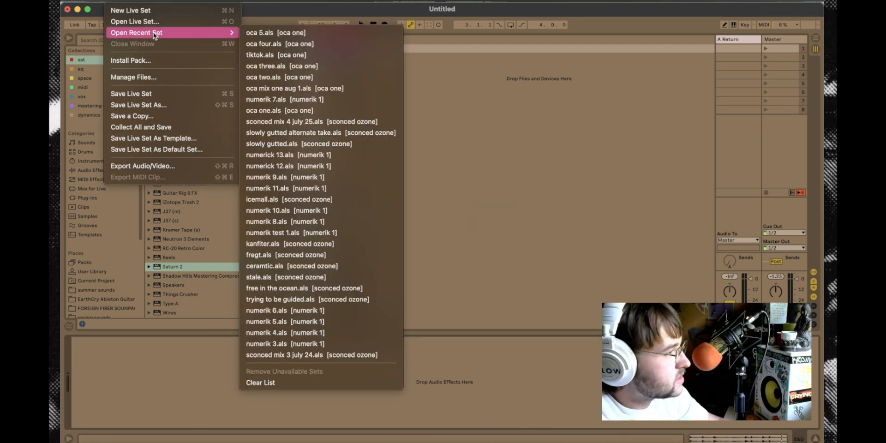
{"action": "left_click", "coordinate": [292, 37]}
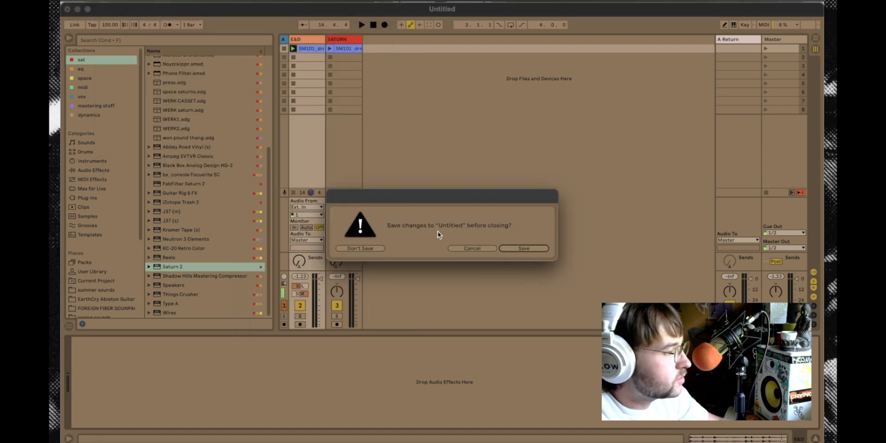
{"action": "left_click", "coordinate": [364, 249]}
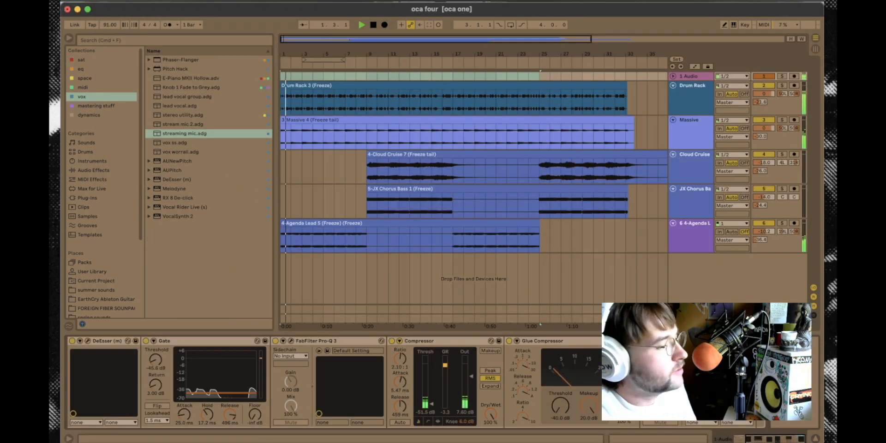
Step: Stop playback and add a Compressor from the dynamics collection to the Master track
{"action": "left_click", "coordinate": [344, 274]}
{"action": "key", "text": "space"}
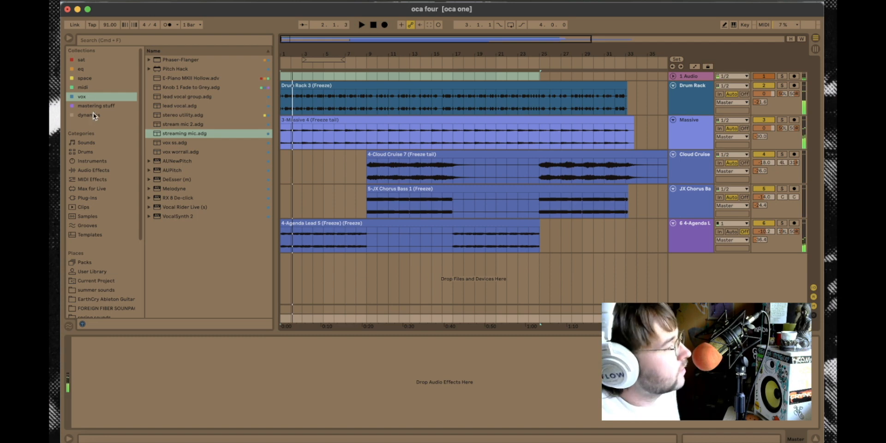
{"action": "left_click", "coordinate": [88, 114]}
{"action": "left_click_drag", "start_coordinate": [203, 69], "coordinate": [194, 394]}
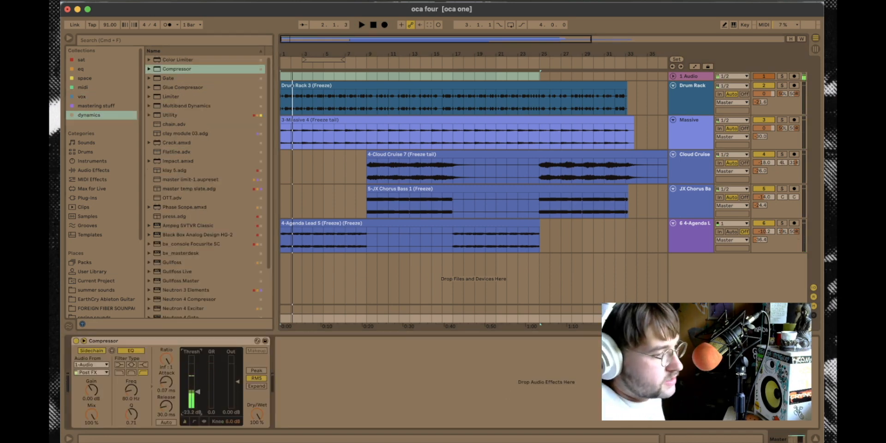
Step: Add an EQ Eight after the Compressor and raise its band 1 low shelf to about 6.82 dB at 100 Hz during playback
{"action": "double_click", "coordinate": [181, 107]}
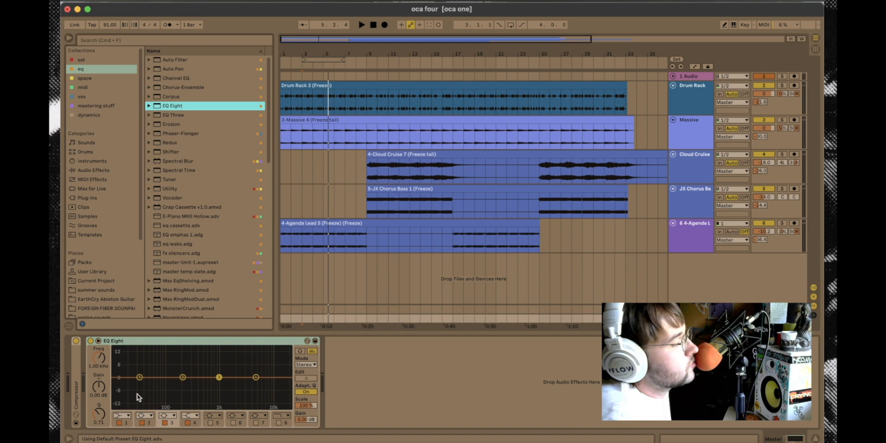
{"action": "left_click", "coordinate": [140, 377]}
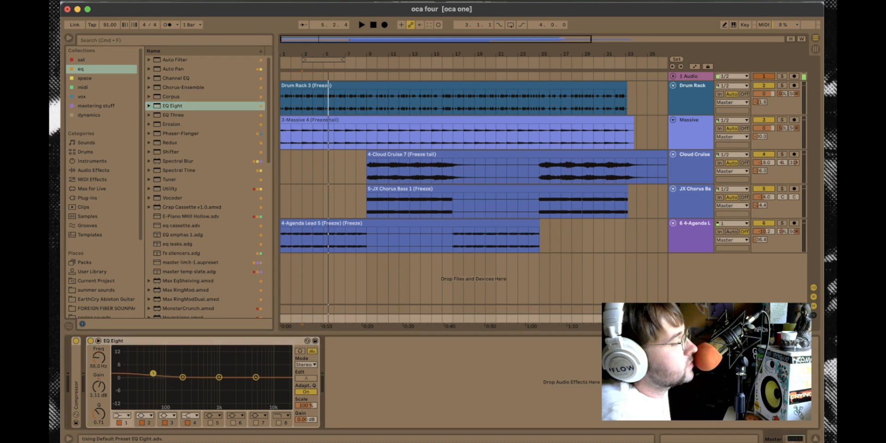
{"action": "key", "text": "space"}
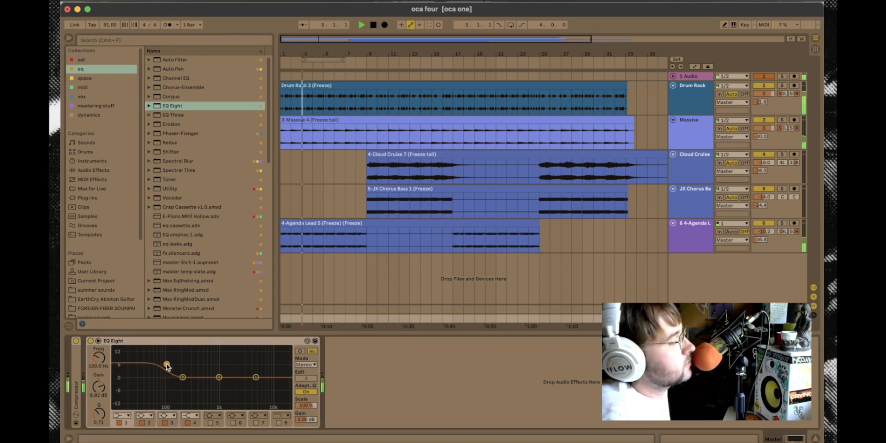
Step: Duplicate the EQ Eight and set the copy's band 1 gain to -6.82 dB with playback stopped
{"action": "left_click", "coordinate": [215, 344]}
{"action": "key", "text": "super+d"}
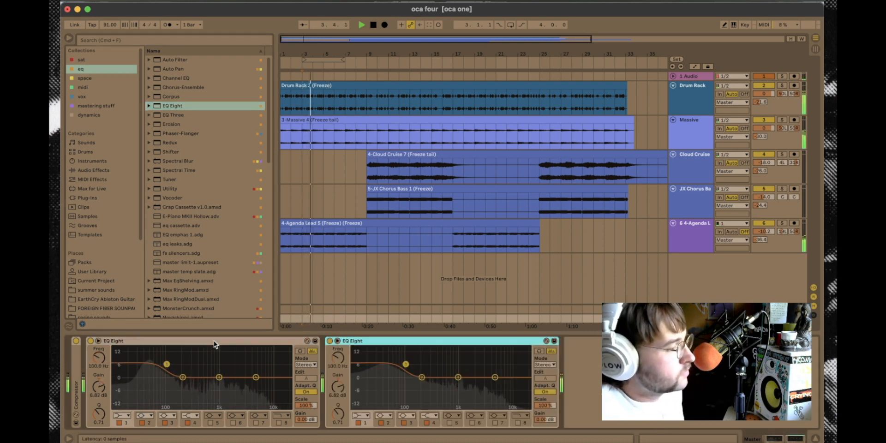
{"action": "key", "text": "space"}
{"action": "left_click", "coordinate": [338, 397]}
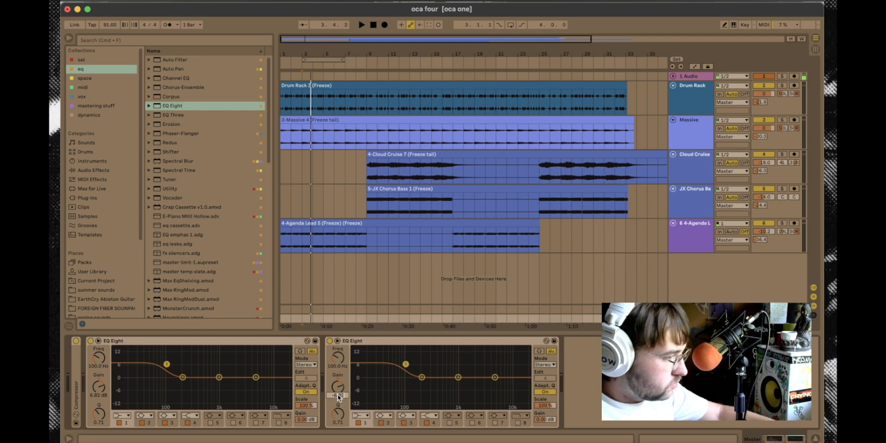
Step: Play the song and select both EQ Eights to audition the opposing boost and cut
{"action": "key", "text": "space"}
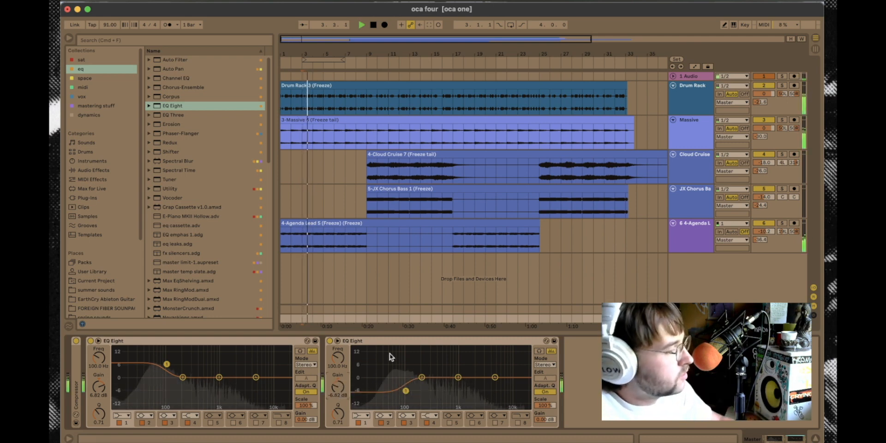
{"action": "left_click", "coordinate": [375, 341]}
{"action": "left_click", "coordinate": [285, 341], "text": "shift"}
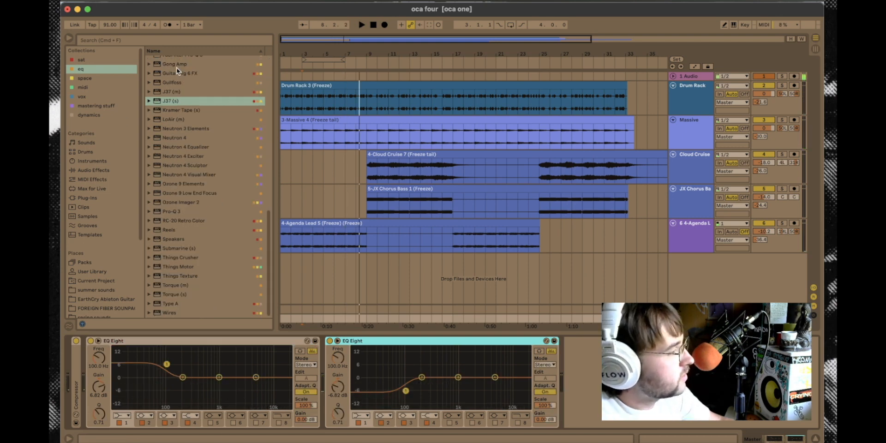
Step: Insert a Saturator between the two EQ Eights and set its drive to 10 dB and output to -10 dB during playback
{"action": "left_click", "coordinate": [81, 60]}
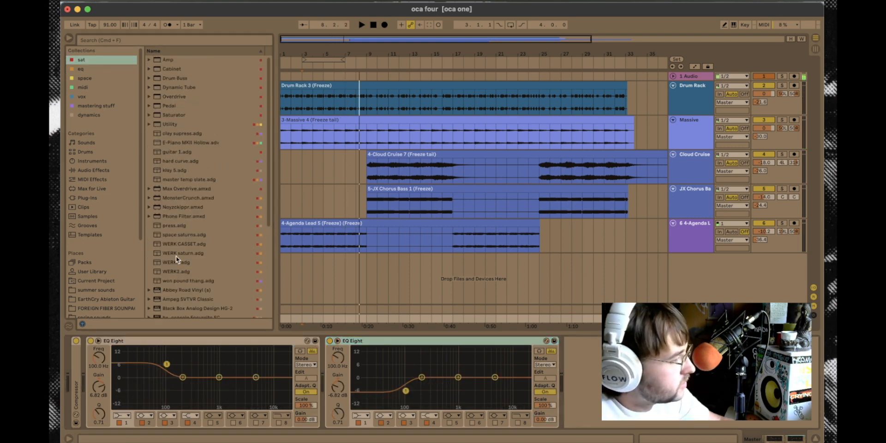
{"action": "left_click_drag", "start_coordinate": [171, 115], "coordinate": [325, 384]}
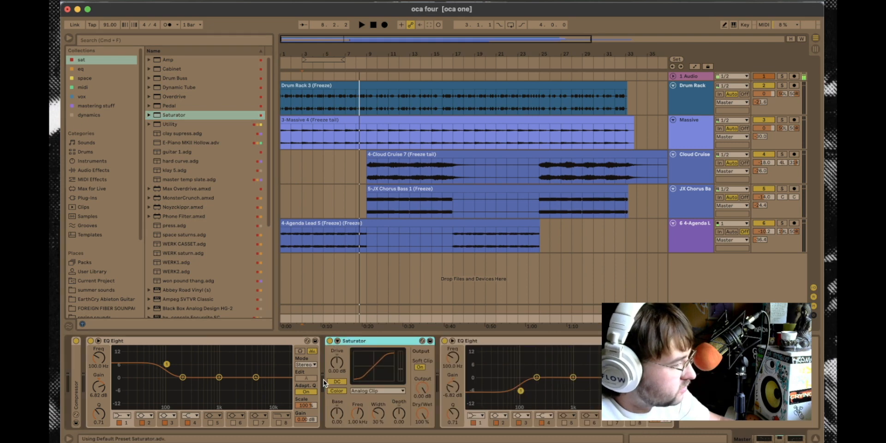
{"action": "key", "text": "space"}
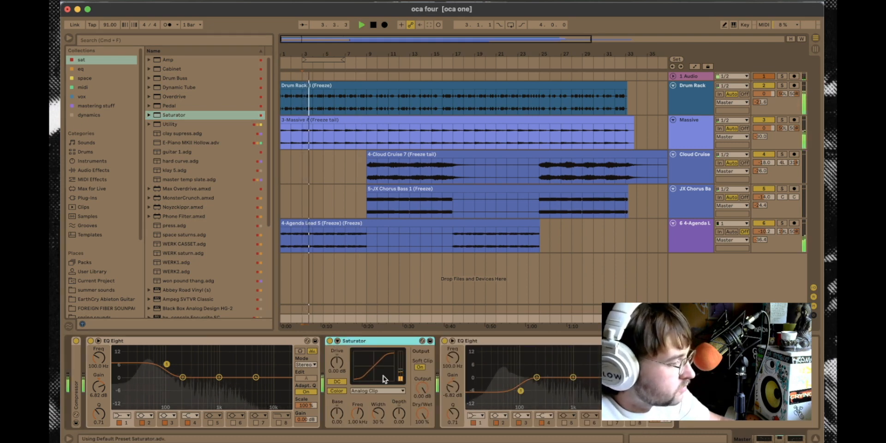
{"action": "key", "text": "space"}
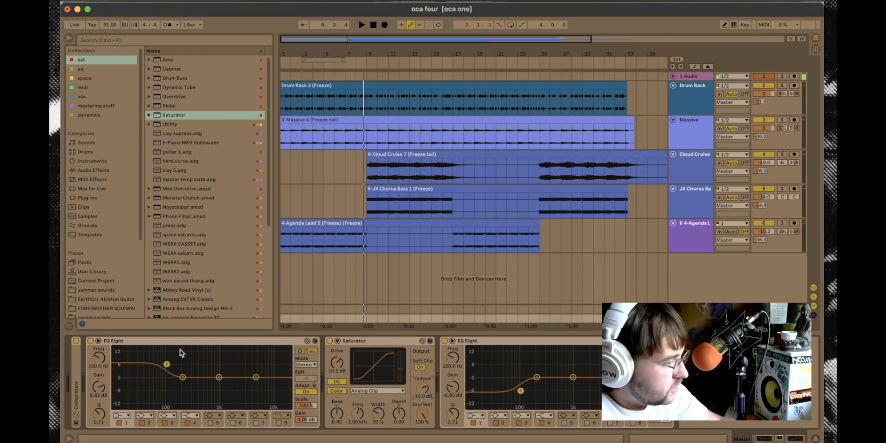
Step: Delete the EQ Eights before and after the Saturator
{"action": "left_click", "coordinate": [236, 340]}
{"action": "key", "text": "Delete"}
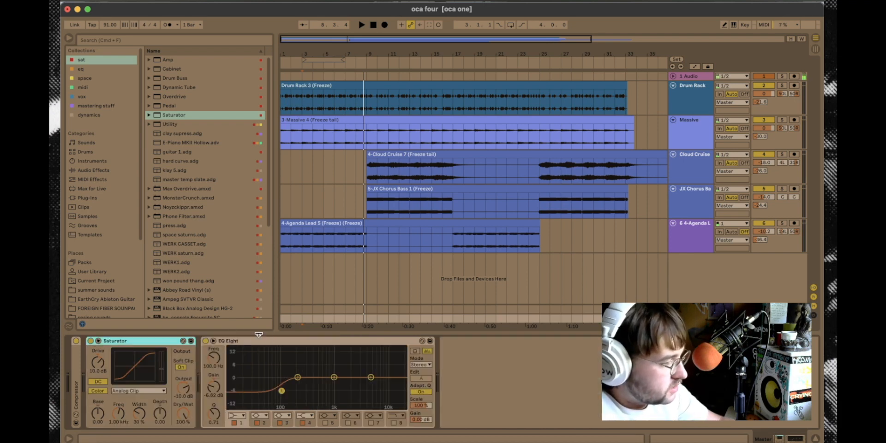
{"action": "key", "text": "Delete"}
Step: Add an EQ Eight before the Saturator and boost band 2 by about 12.3 dB at 78.1 Hz with a Q of 0.45
{"action": "left_click", "coordinate": [81, 68]}
{"action": "left_click_drag", "start_coordinate": [177, 110], "coordinate": [87, 373]}
{"action": "left_click_drag", "start_coordinate": [183, 378], "coordinate": [161, 367]}
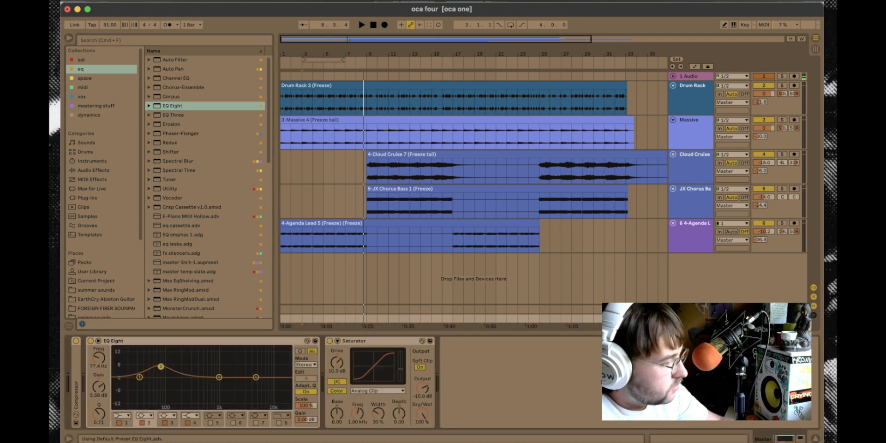
{"action": "left_click", "coordinate": [98, 341]}
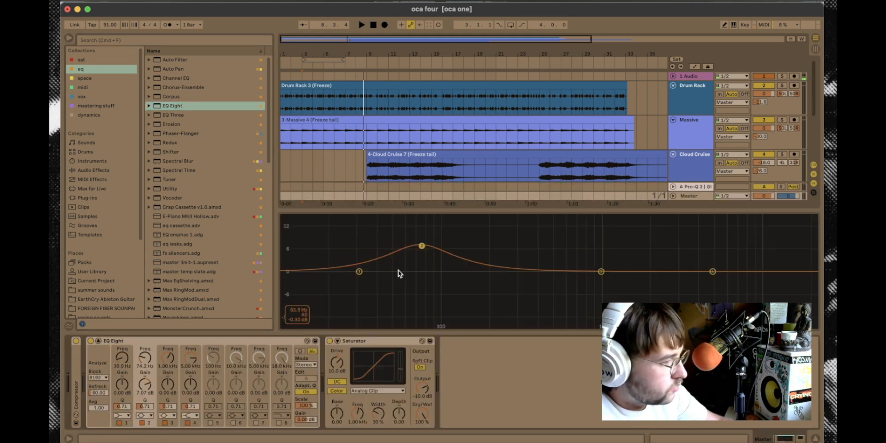
{"action": "left_click_drag", "start_coordinate": [421, 247], "coordinate": [427, 228]}
{"action": "left_click_drag", "start_coordinate": [427, 228], "coordinate": [425, 228]}
Step: Paste a copy of the EQ Eight after the Saturator and set its band 2 gain to -12.3 dB
{"action": "left_click", "coordinate": [480, 397]}
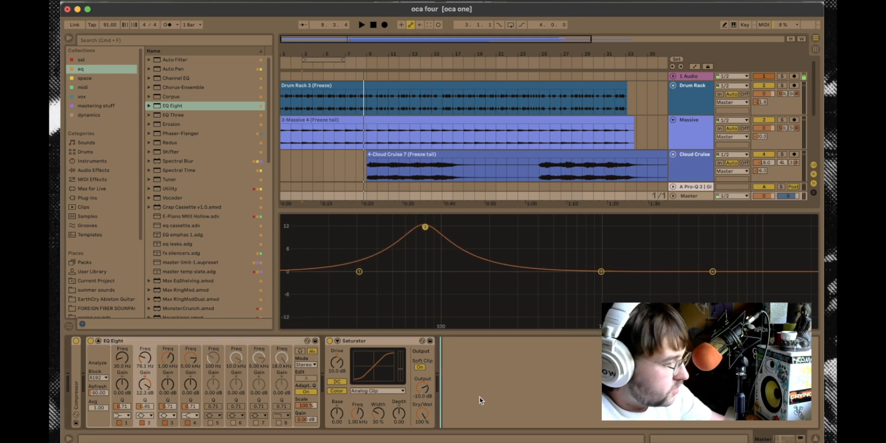
{"action": "key", "text": "super+v"}
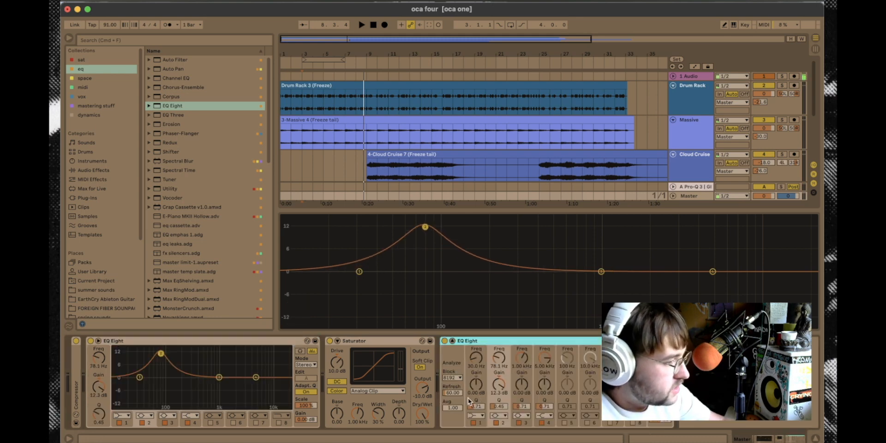
{"action": "left_click", "coordinate": [503, 396]}
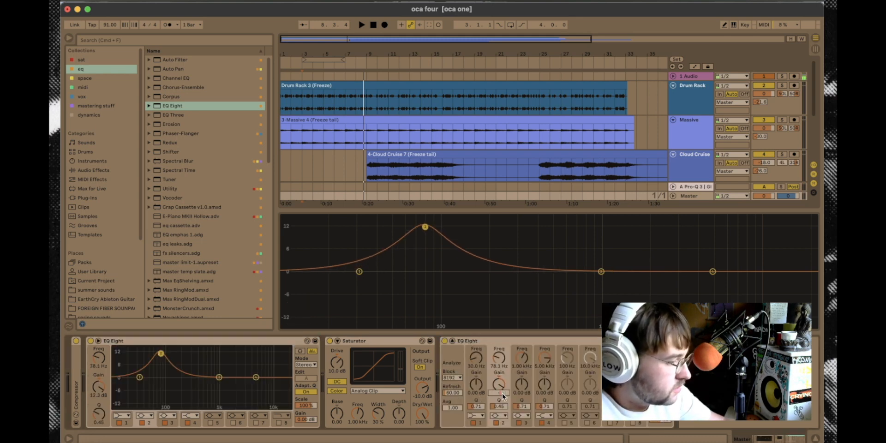
{"action": "type", "text": "-12.3"}
{"action": "key", "text": "Return"}
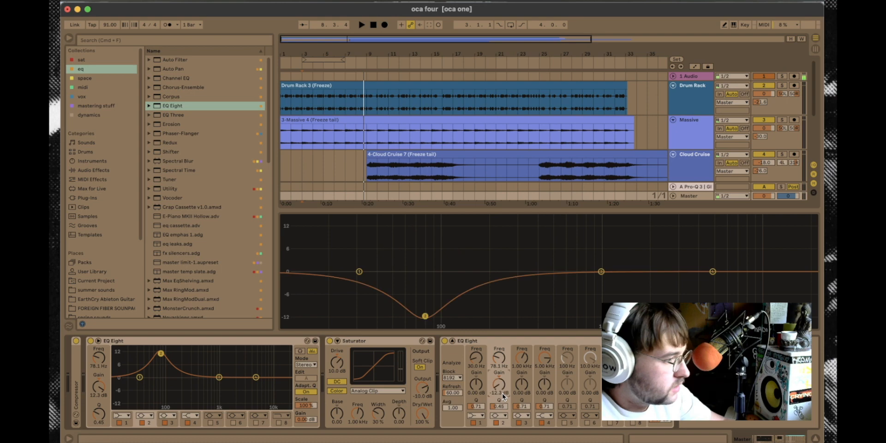
Step: Play the song from the beginning, show the Master track's devices, and collapse the second EQ Eight's expanded display
{"action": "left_click", "coordinate": [285, 171]}
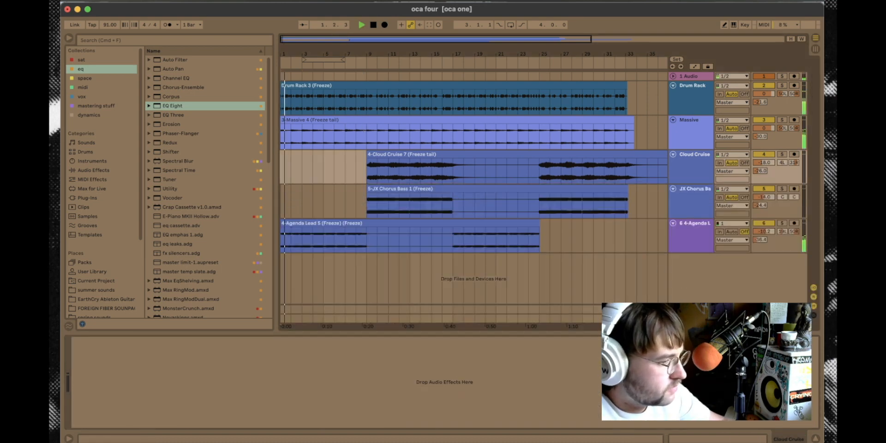
{"action": "left_click", "coordinate": [689, 318]}
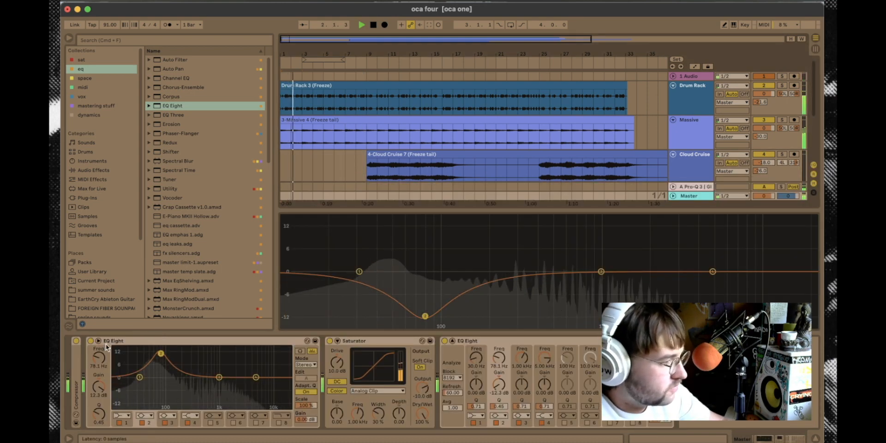
{"action": "left_click", "coordinate": [453, 341]}
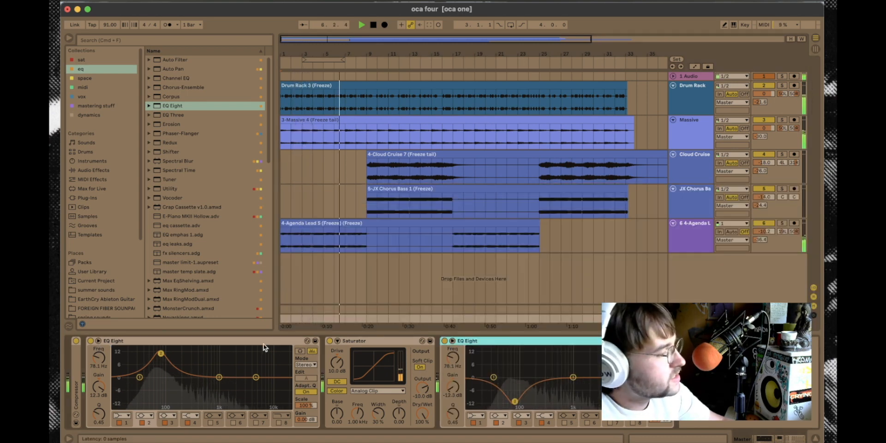
Step: Select both EQ Eights and the Saturator and switch them off and on together during playback to compare dry and processed sound
{"action": "left_click", "coordinate": [262, 340], "text": "shift"}
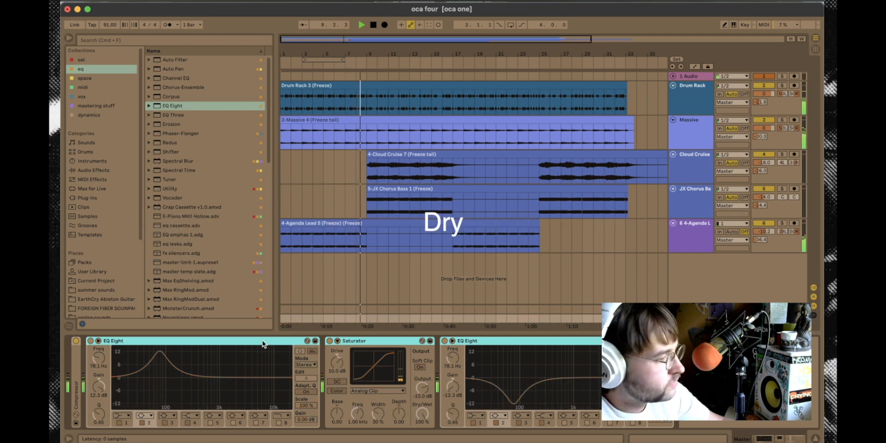
{"action": "key", "text": "0"}
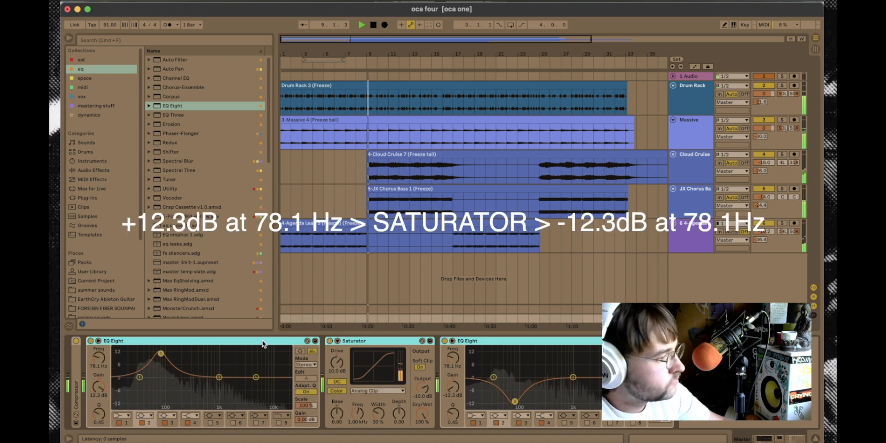
{"action": "key", "text": "0"}
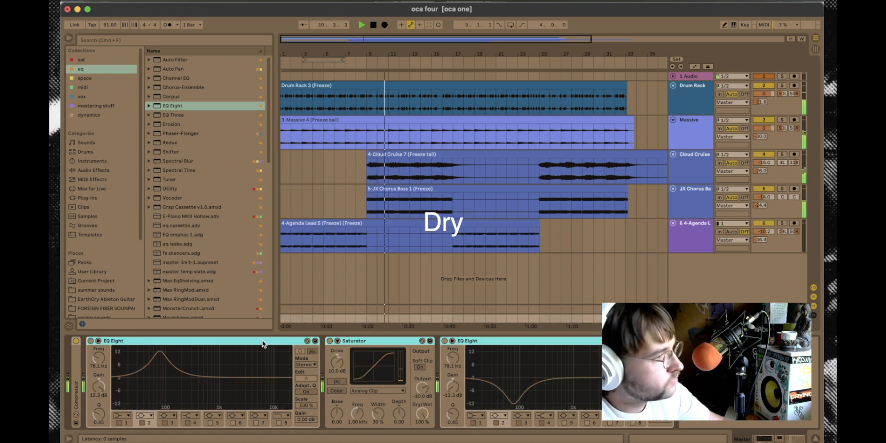
{"action": "key", "text": "0"}
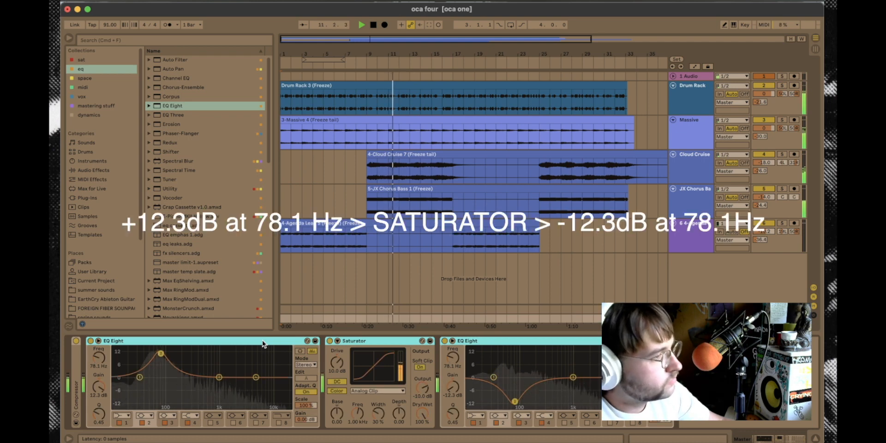
{"action": "key", "text": "0"}
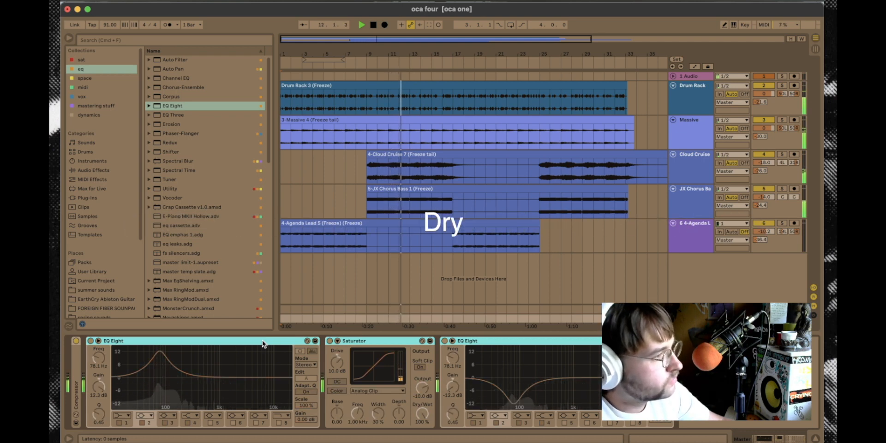
{"action": "key", "text": "0"}
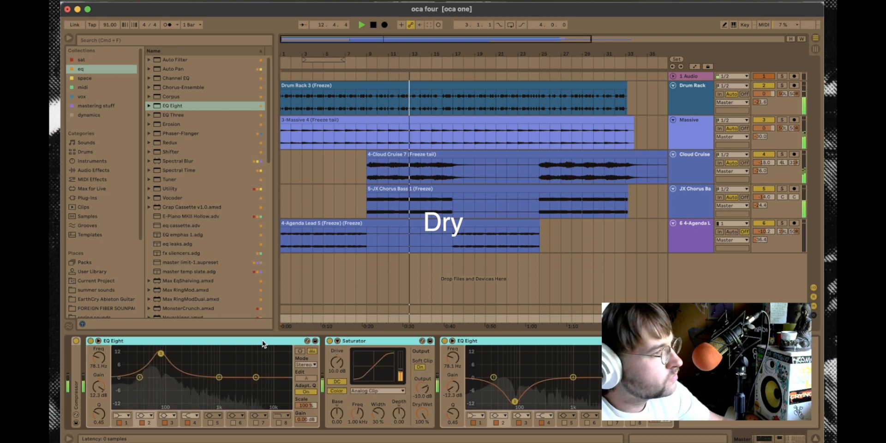
{"action": "key", "text": "0"}
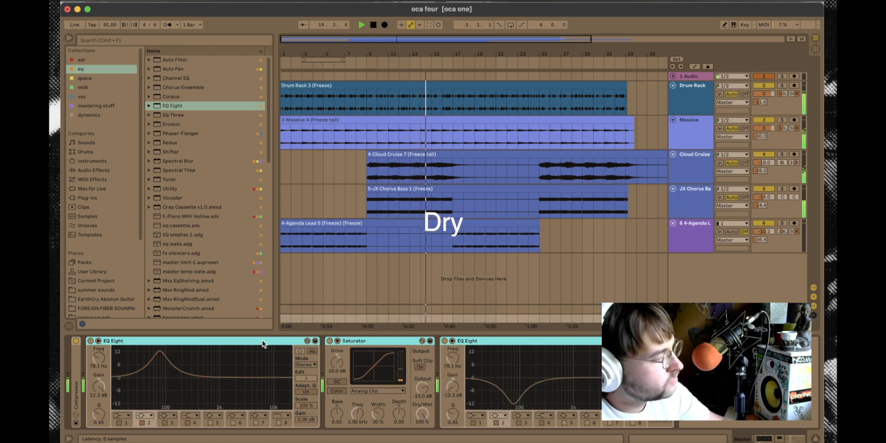
{"action": "key", "text": "0"}
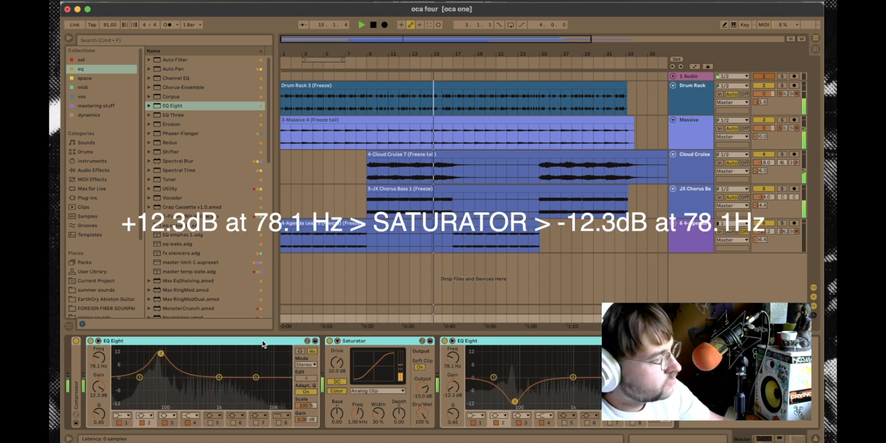
Step: Keep bypassing and re-enabling the selected EQ Eights and Saturator while the song plays, comparing the processed master with the dry mix
{"action": "key", "text": "0"}
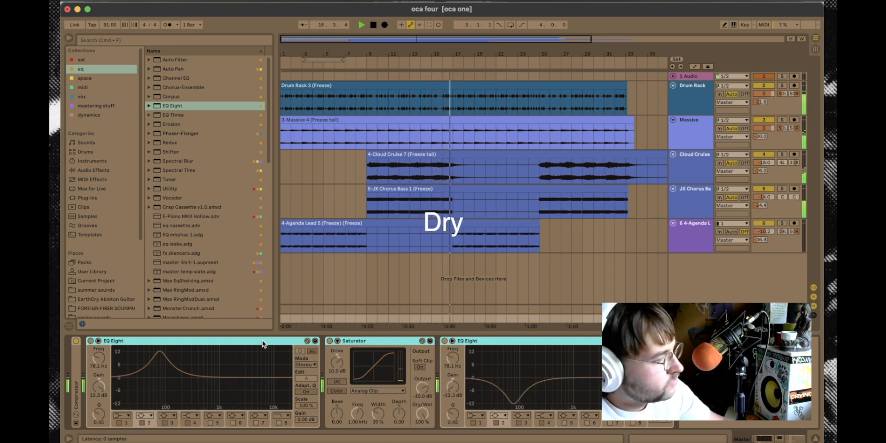
{"action": "key", "text": "0"}
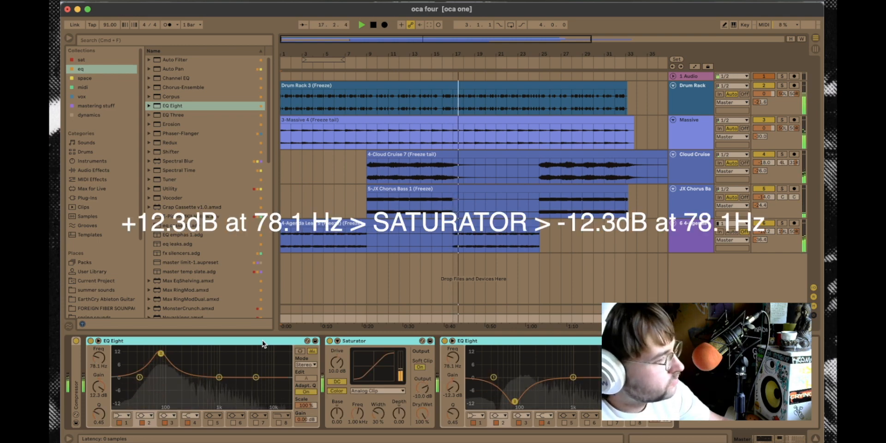
{"action": "key", "text": "0"}
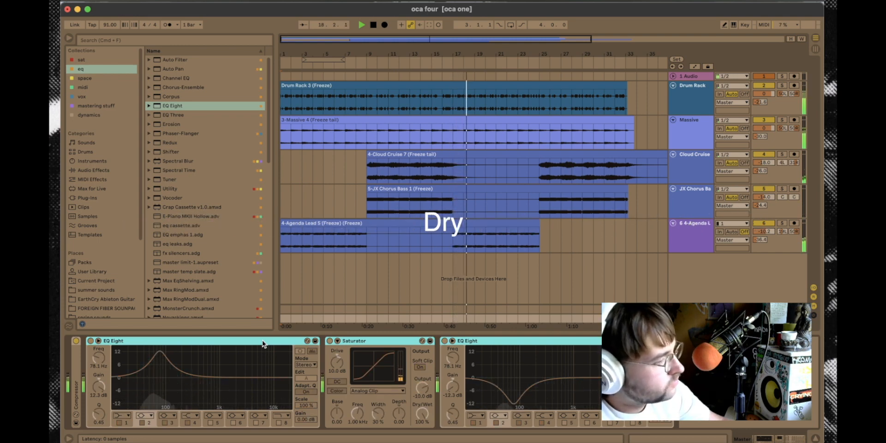
{"action": "key", "text": "0"}
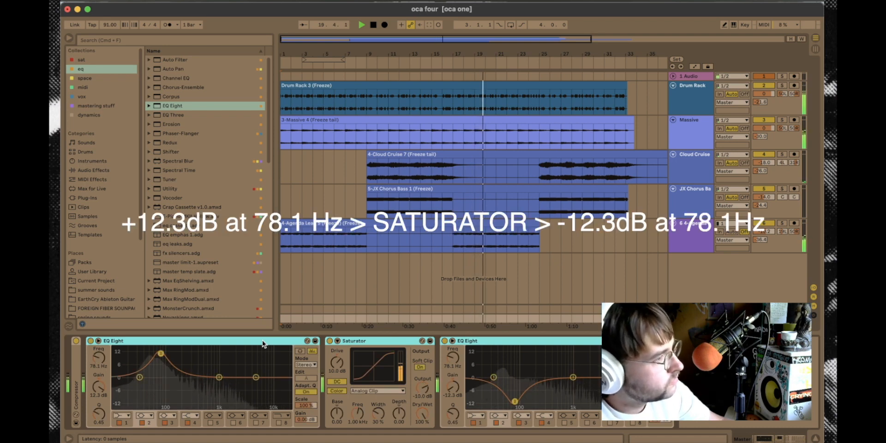
{"action": "key", "text": "0"}
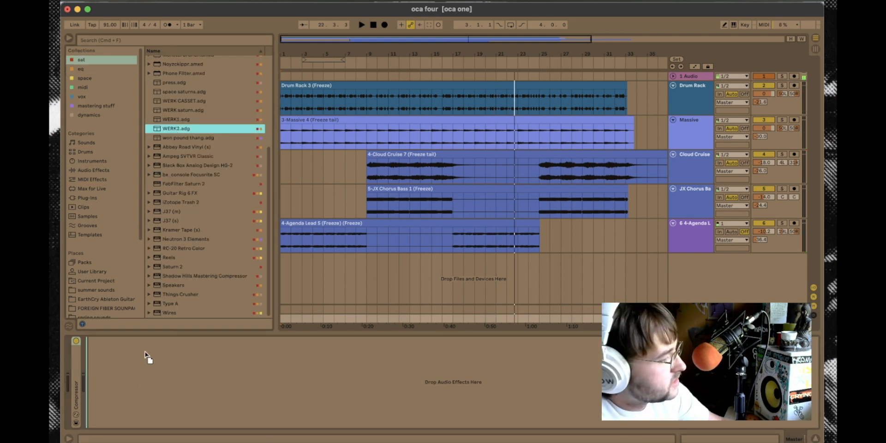
Step: Add the WERK2.adg rack to the Master track and reveal its devices, unfolding the first EQ Eight and the inner Audio Effect Rack
{"action": "left_click_drag", "start_coordinate": [138, 381], "coordinate": [99, 384]}
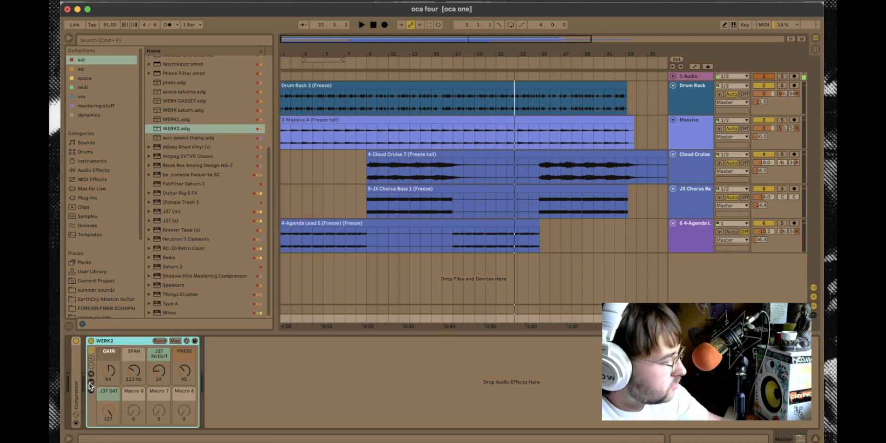
{"action": "left_click", "coordinate": [90, 383]}
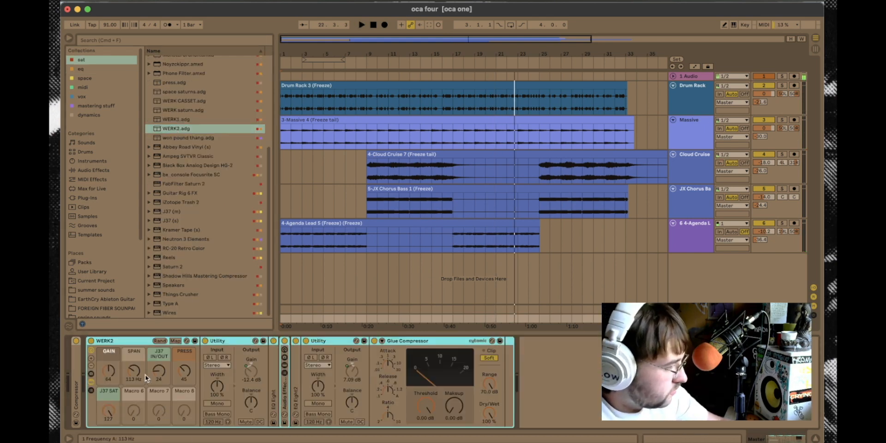
{"action": "double_click", "coordinate": [284, 396]}
{"action": "double_click", "coordinate": [274, 392]}
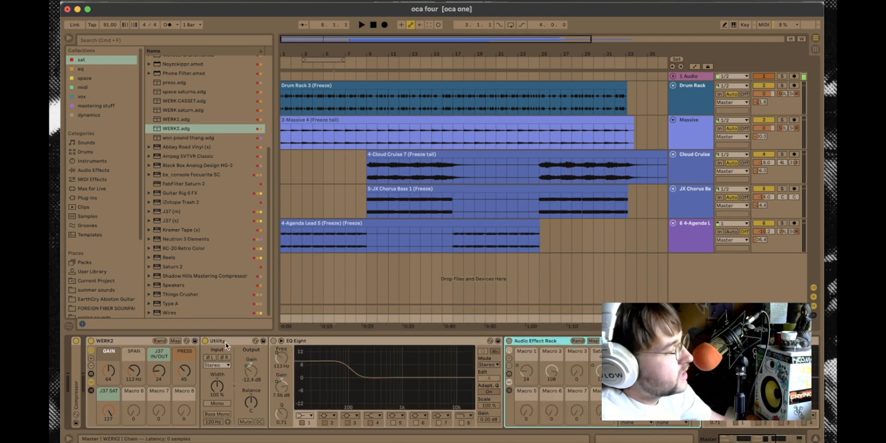
Step: Switch the WERK2 rack's first Utility off and back on during playback to hear its effect on the input level
{"action": "left_click", "coordinate": [226, 342]}
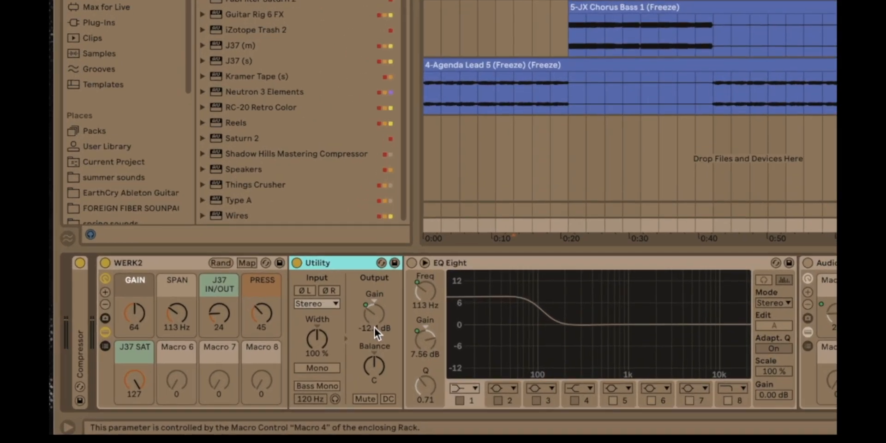
{"action": "left_click", "coordinate": [297, 263]}
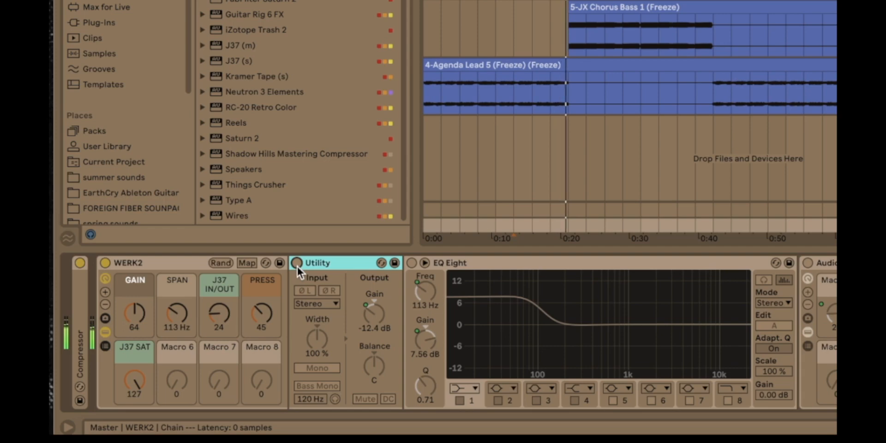
{"action": "left_click", "coordinate": [296, 263]}
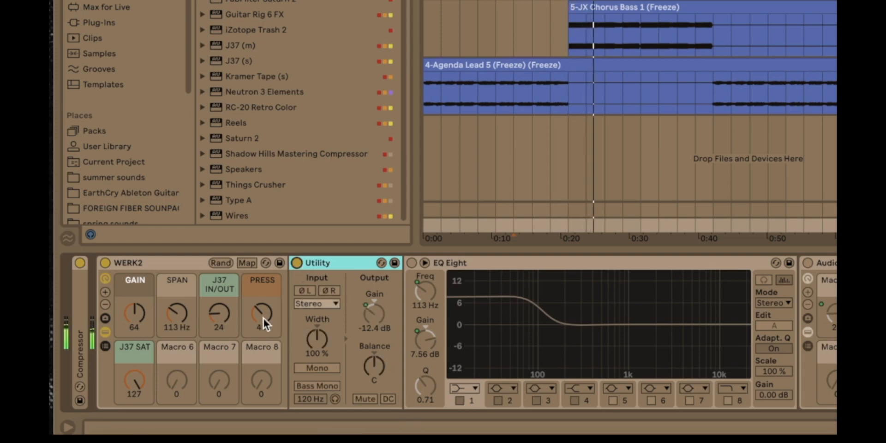
Step: Set the WERK2 rack's PRESS macro to 53 and switch on the first EQ Eight
{"action": "mouse_move", "coordinate": [262, 317]}
{"action": "left_mouse_down"}
{"action": "mouse_move", "coordinate": [262, 295]}
{"action": "mouse_move", "coordinate": [264, 319]}
{"action": "mouse_move", "coordinate": [264, 312]}
{"action": "left_mouse_up"}
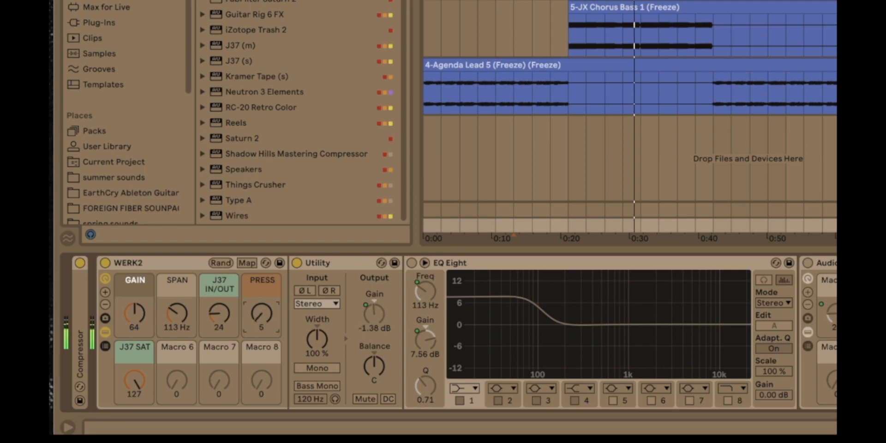
{"action": "left_click_drag", "start_coordinate": [264, 311], "coordinate": [264, 307]}
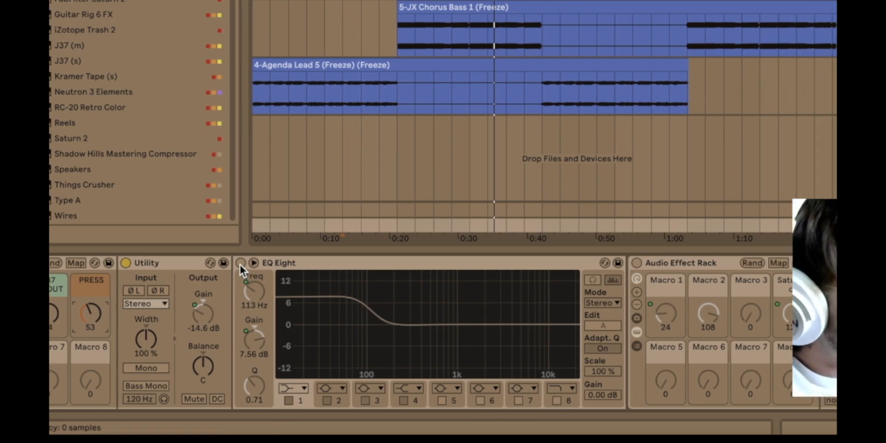
{"action": "left_click", "coordinate": [406, 263]}
{"action": "left_click", "coordinate": [418, 267]}
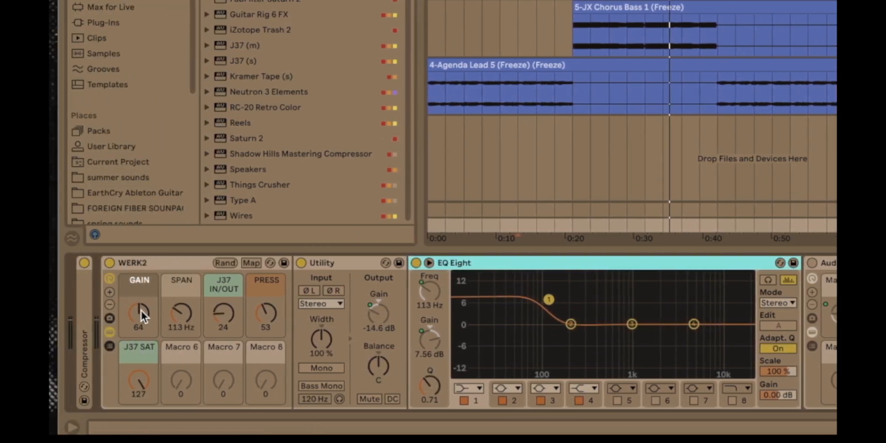
Step: Vary the gain and frequency of the first EQ Eight's low shelf to demonstrate its macros, ending at 7.68 dB and 106 Hz
{"action": "left_click_drag", "start_coordinate": [138, 313], "coordinate": [185, 328]}
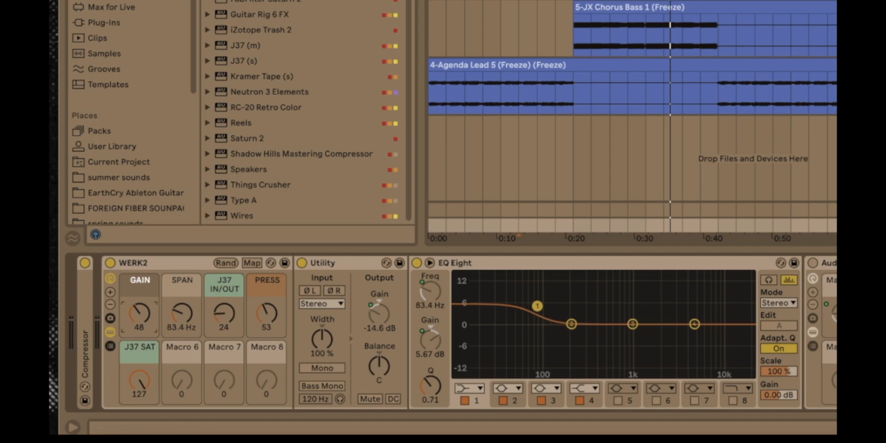
{"action": "scroll", "coordinate": [453, 332], "scroll_direction": "right", "scroll_amount": 3}
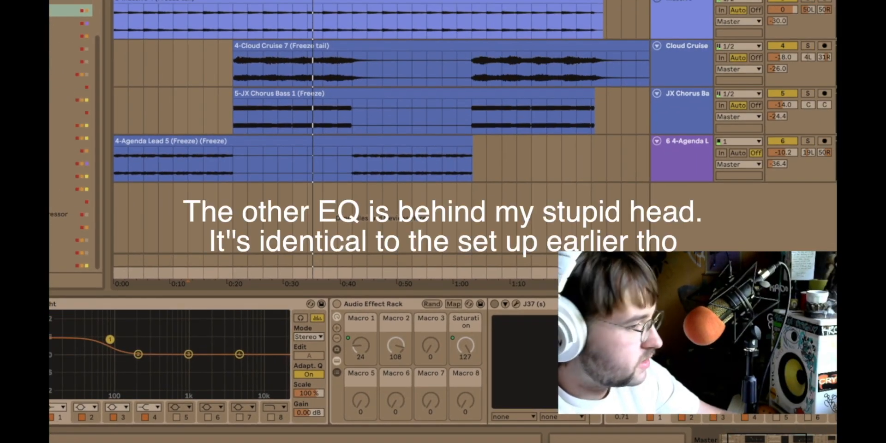
{"action": "scroll", "coordinate": [300, 361], "scroll_direction": "left", "scroll_amount": 2}
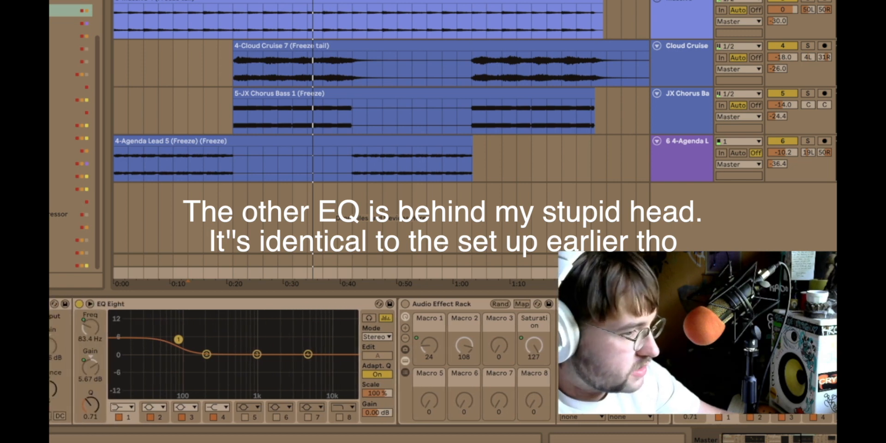
{"action": "left_click_drag", "start_coordinate": [179, 340], "coordinate": [179, 320]}
{"action": "left_click_drag", "start_coordinate": [91, 368], "coordinate": [90, 385]}
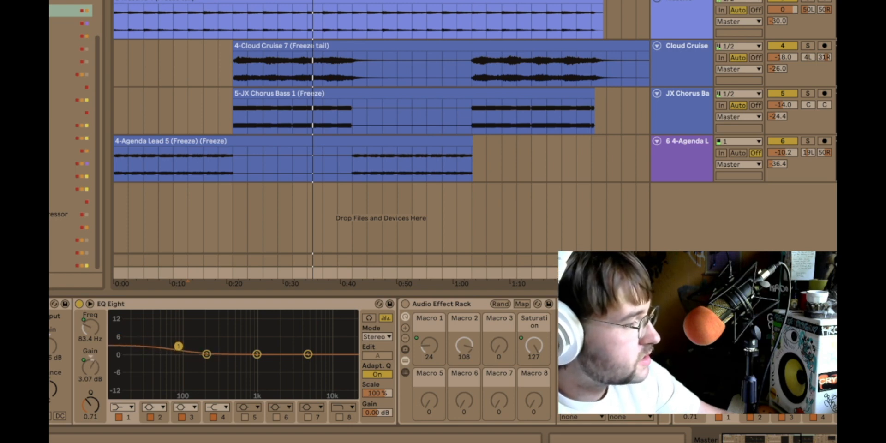
{"action": "mouse_move", "coordinate": [178, 347]}
{"action": "left_mouse_down"}
{"action": "mouse_move", "coordinate": [234, 347]}
{"action": "mouse_move", "coordinate": [184, 346]}
{"action": "mouse_move", "coordinate": [186, 333]}
{"action": "left_mouse_up"}
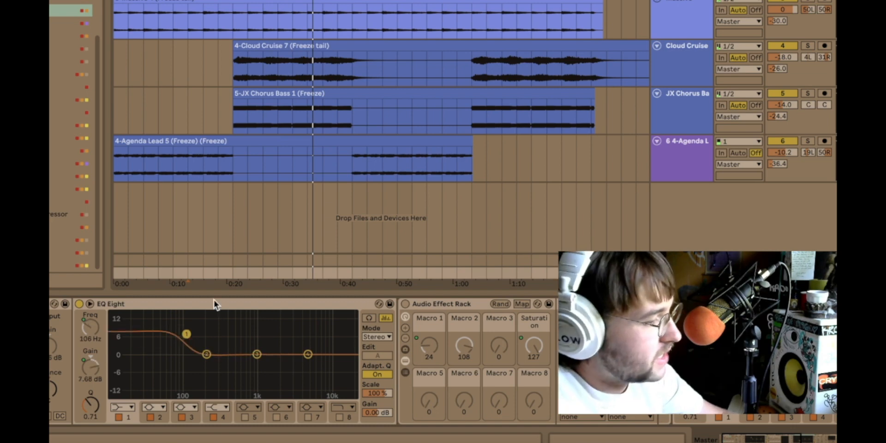
Step: Select the inner Audio Effect Rack, view the J37 (s) tape plug-in's window, and close it
{"action": "scroll", "coordinate": [403, 349], "scroll_direction": "right", "scroll_amount": 10}
{"action": "scroll", "coordinate": [404, 349], "scroll_direction": "left", "scroll_amount": 10}
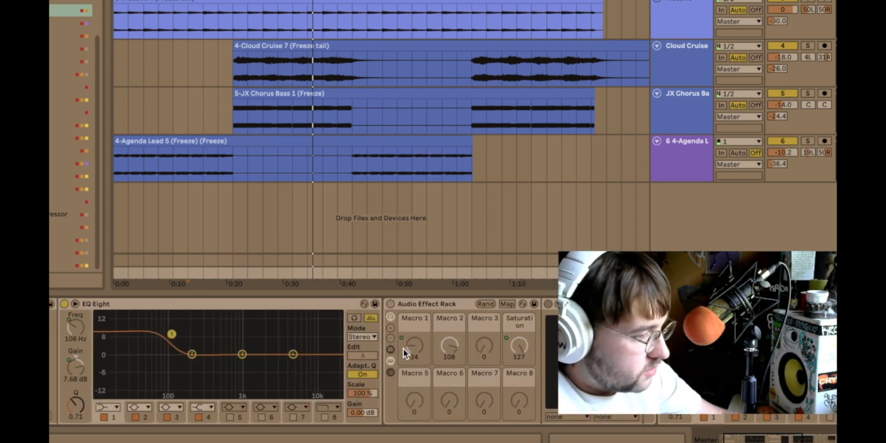
{"action": "key", "text": "space"}
{"action": "left_click", "coordinate": [466, 303]}
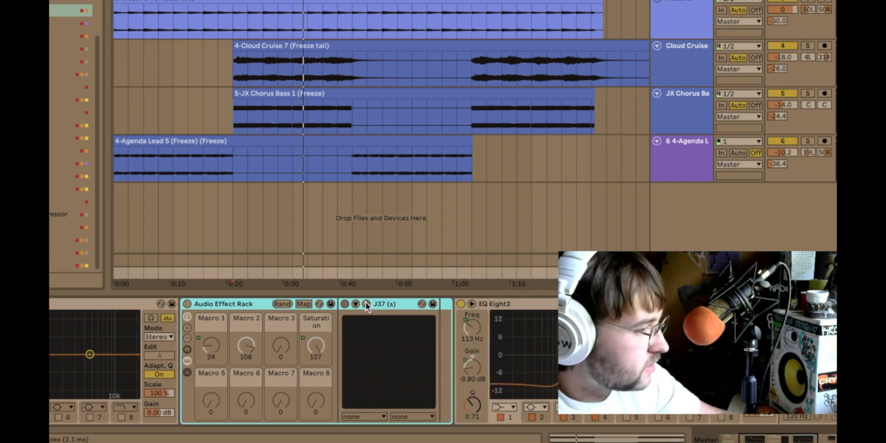
{"action": "left_click", "coordinate": [366, 303]}
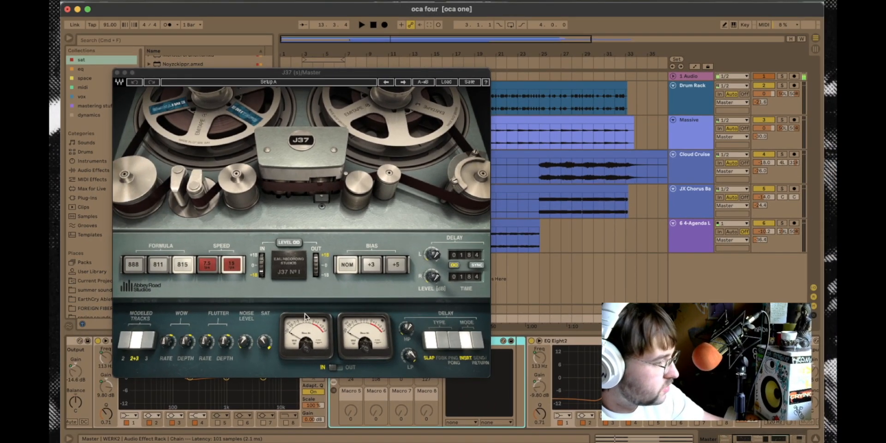
{"action": "left_click", "coordinate": [117, 73]}
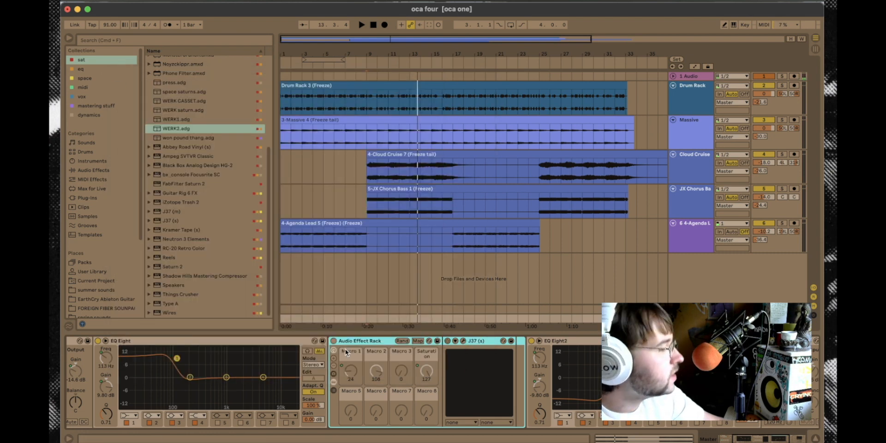
Step: Play the song from the beginning and switch on the inner Audio Effect Rack in the Master track's device chain
{"action": "left_click", "coordinate": [284, 173]}
{"action": "key", "text": "space"}
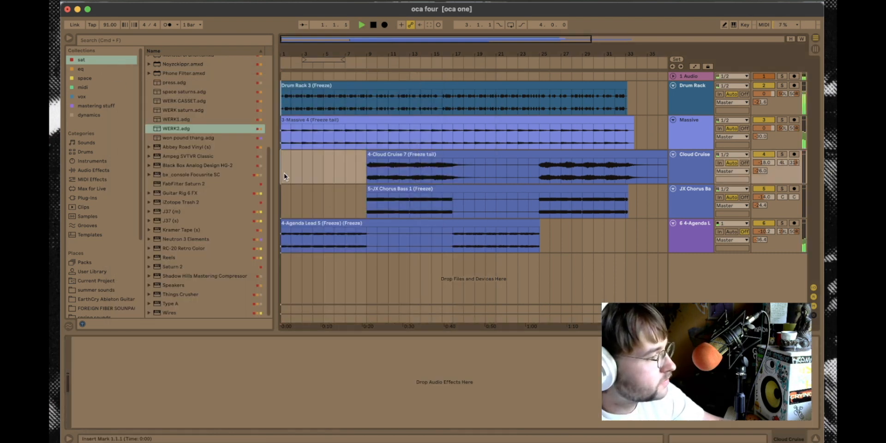
{"action": "left_click", "coordinate": [691, 319]}
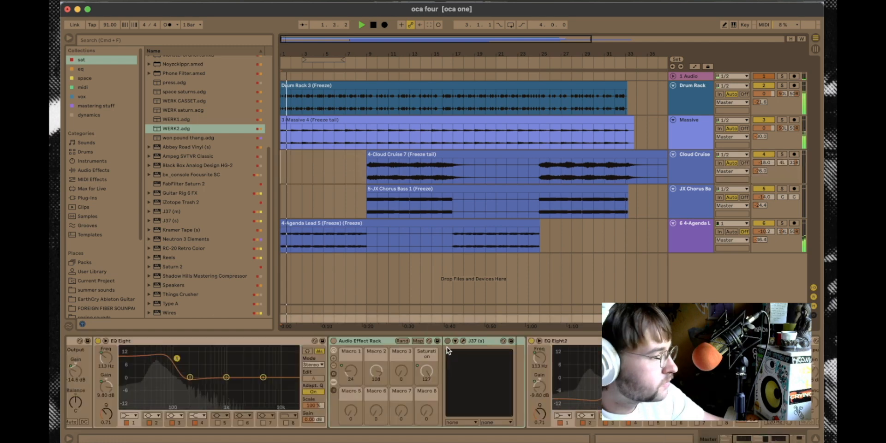
{"action": "left_click", "coordinate": [334, 342]}
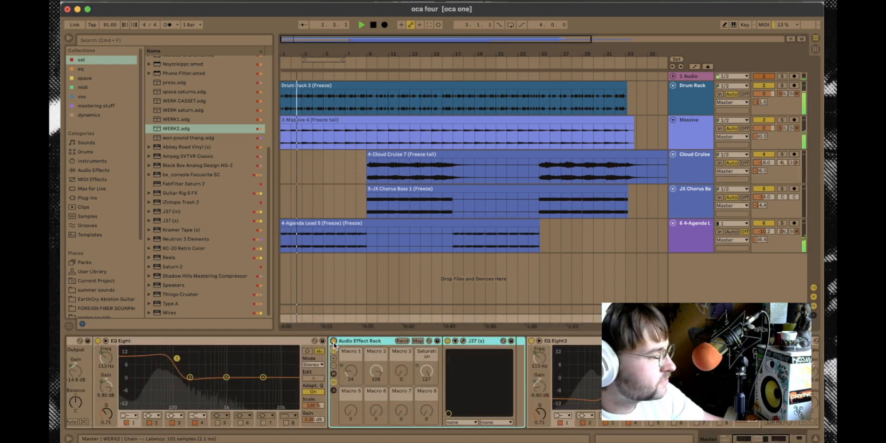
Step: Open the J37 (s) window, move it clear of the device chain, and set the WERK2 rack's PRESS macro to 59
{"action": "left_click", "coordinate": [464, 341]}
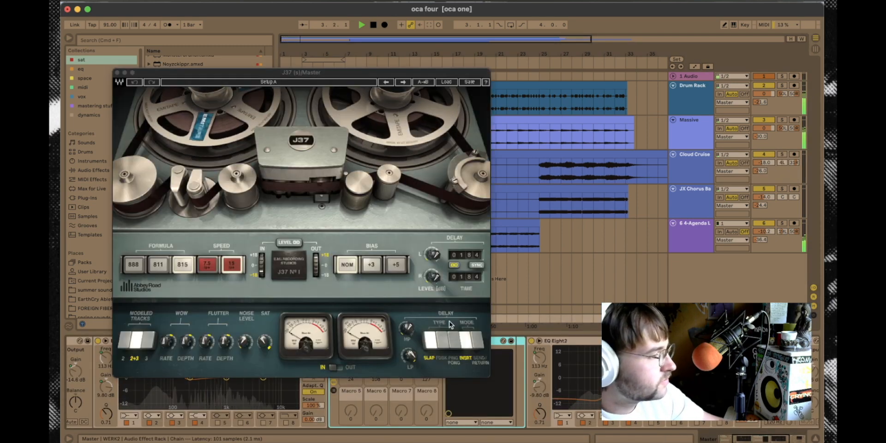
{"action": "left_click_drag", "start_coordinate": [324, 72], "coordinate": [416, 26]}
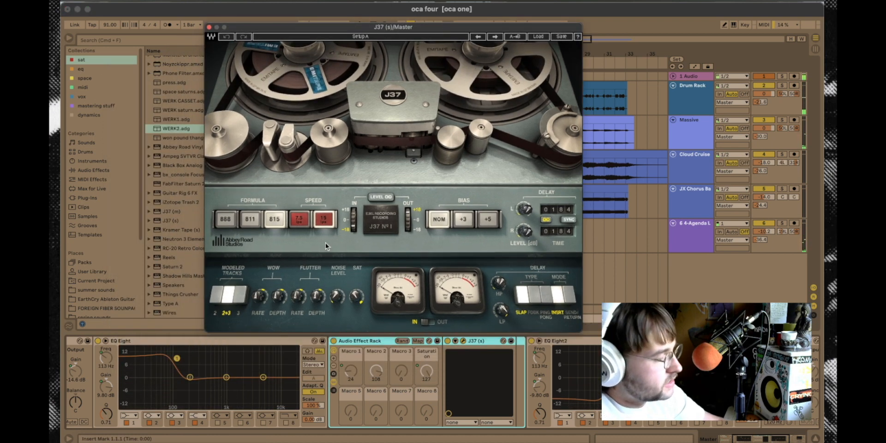
{"action": "scroll", "coordinate": [301, 387], "scroll_direction": "left", "scroll_amount": 5}
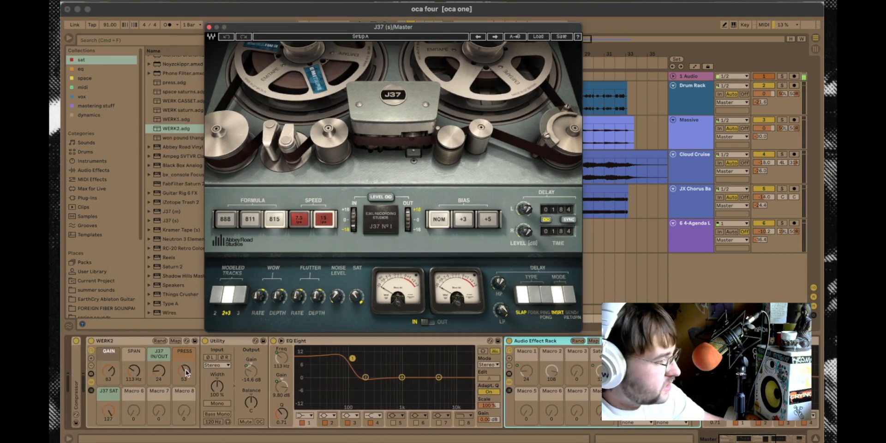
{"action": "left_click_drag", "start_coordinate": [186, 374], "coordinate": [186, 371]}
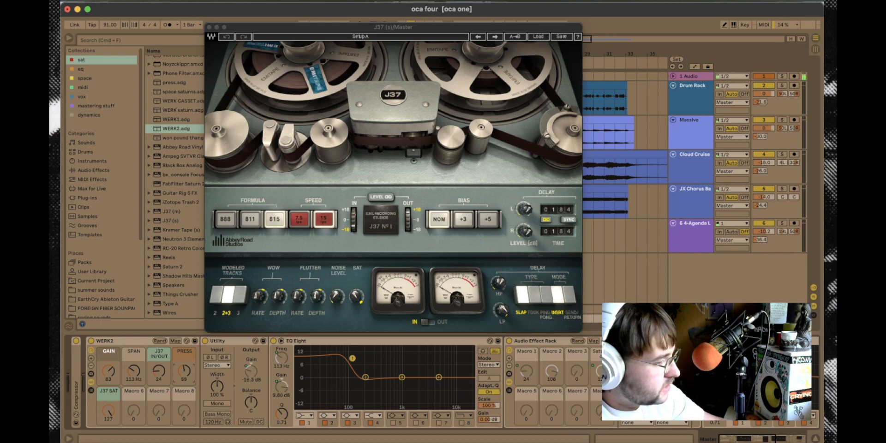
Step: Switch on the Utility after EQ Eight2 and review the WERK2 chain from its first Utility to its last
{"action": "scroll", "coordinate": [182, 374], "scroll_direction": "right", "scroll_amount": 10}
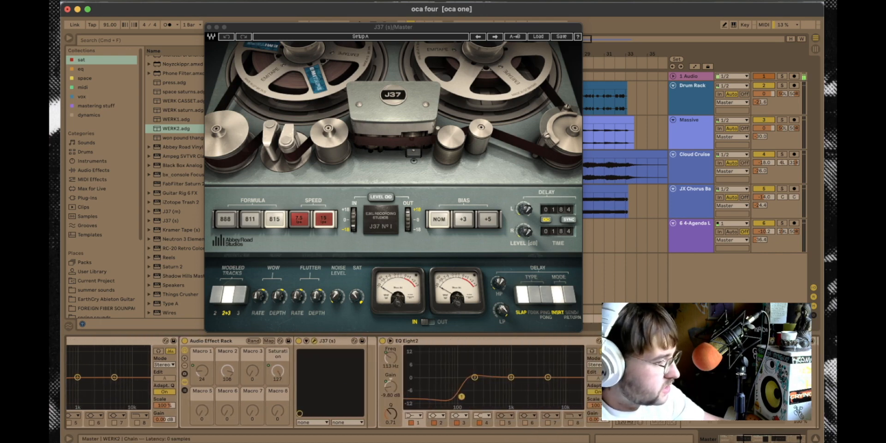
{"action": "scroll", "coordinate": [185, 371], "scroll_direction": "right", "scroll_amount": 3}
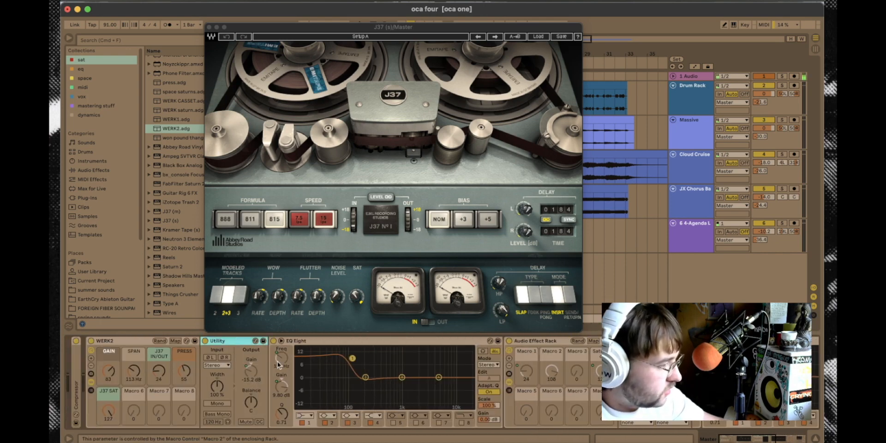
{"action": "scroll", "coordinate": [277, 364], "scroll_direction": "left", "scroll_amount": 7}
{"action": "scroll", "coordinate": [277, 365], "scroll_direction": "right", "scroll_amount": 6}
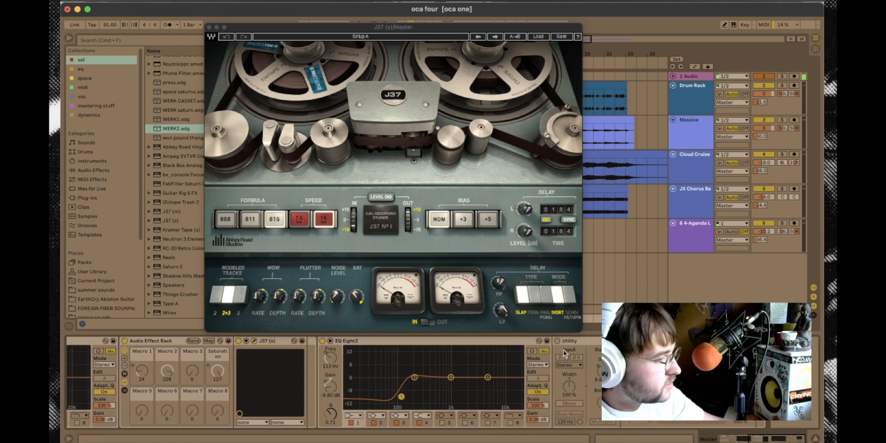
{"action": "left_click", "coordinate": [587, 342]}
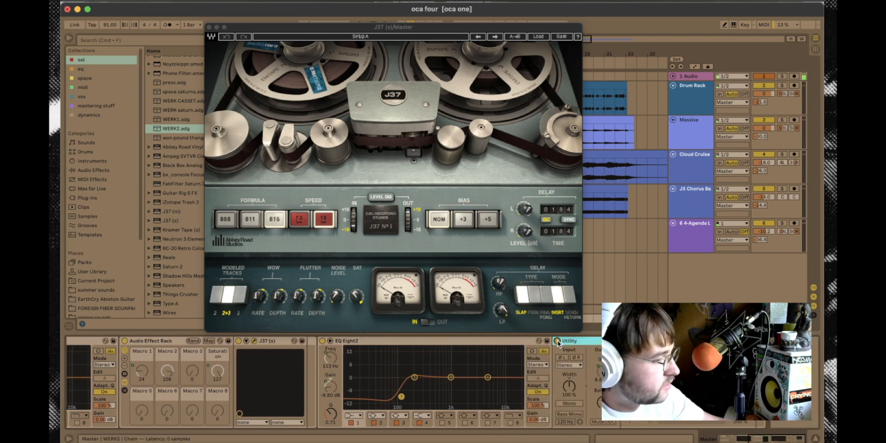
{"action": "scroll", "coordinate": [458, 383], "scroll_direction": "left", "scroll_amount": 8}
{"action": "scroll", "coordinate": [457, 383], "scroll_direction": "right", "scroll_amount": 8}
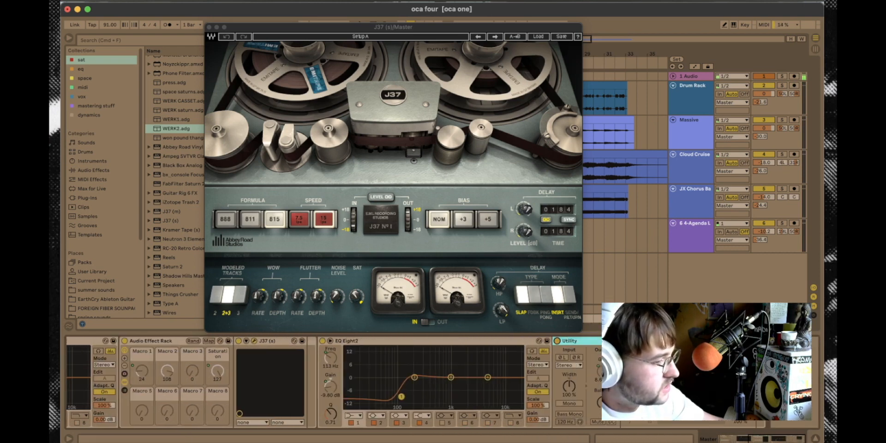
Step: Set the WERK2 rack's J37 SAT macro to 127 and its J37 IN/OUT macro to 0, and bring the J37 (s) window into focus
{"action": "scroll", "coordinate": [593, 371], "scroll_direction": "left", "scroll_amount": 10}
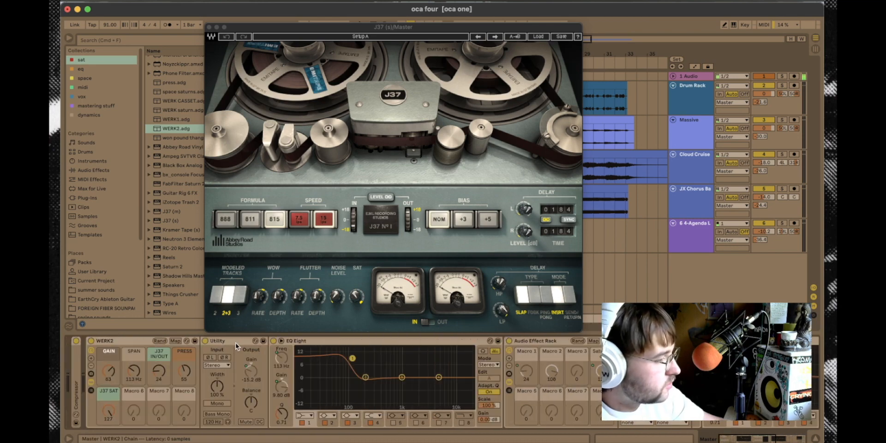
{"action": "scroll", "coordinate": [257, 371], "scroll_direction": "right", "scroll_amount": 8}
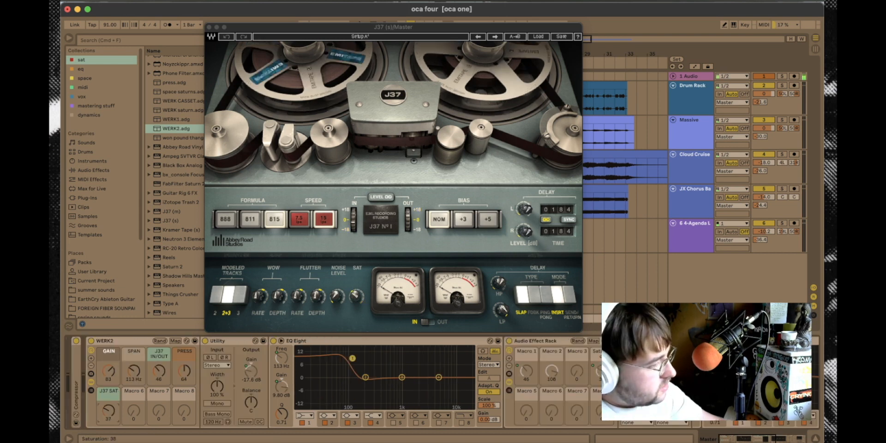
{"action": "left_click_drag", "start_coordinate": [108, 411], "coordinate": [109, 391]}
{"action": "mouse_move", "coordinate": [159, 371]}
{"action": "left_mouse_down"}
{"action": "mouse_move", "coordinate": [158, 346]}
{"action": "mouse_move", "coordinate": [158, 388]}
{"action": "mouse_move", "coordinate": [165, 374]}
{"action": "left_mouse_up"}
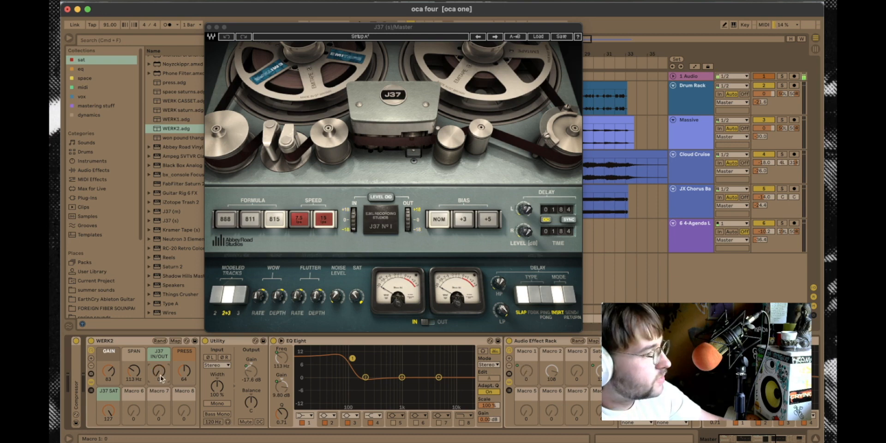
{"action": "left_click", "coordinate": [349, 194]}
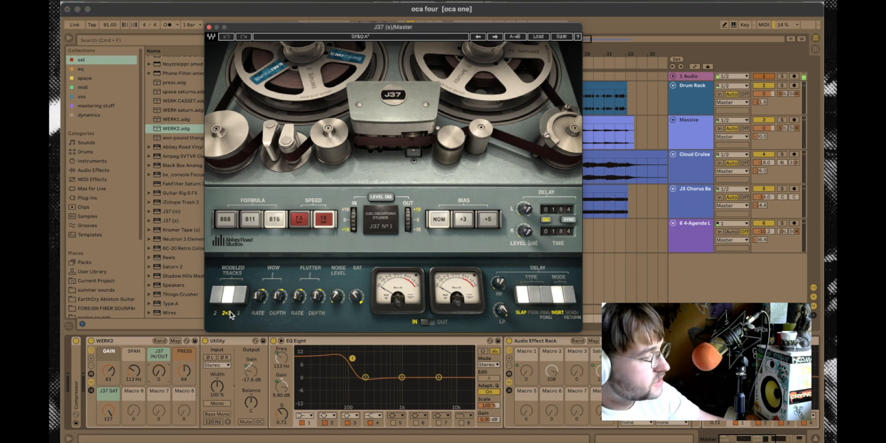
Step: Play the song and set WERK2's GAIN macro to 61, SPAN to 100 Hz, J37 IN/OUT to 23 and PRESS to 59
{"action": "key", "text": "space"}
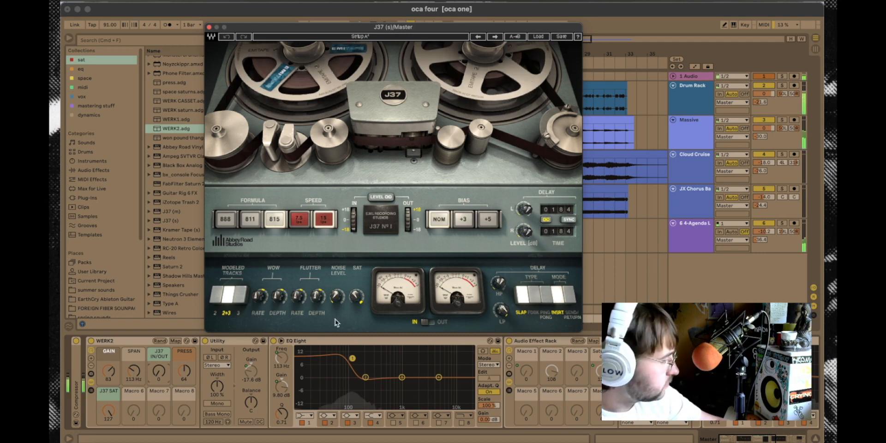
{"action": "left_click_drag", "start_coordinate": [161, 376], "coordinate": [179, 391]}
{"action": "left_click_drag", "start_coordinate": [112, 374], "coordinate": [133, 379]}
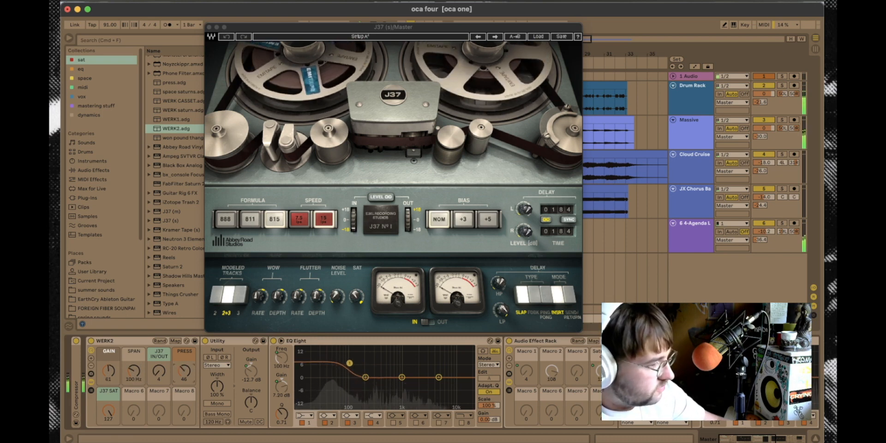
{"action": "left_click_drag", "start_coordinate": [165, 378], "coordinate": [161, 375]}
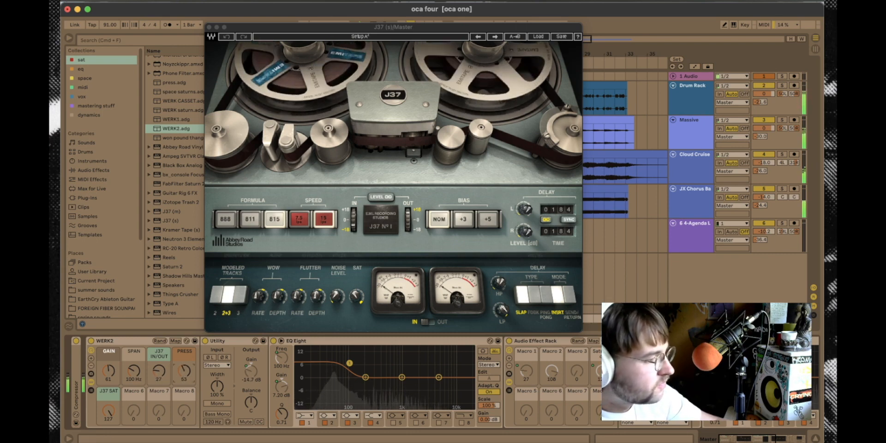
{"action": "left_click_drag", "start_coordinate": [185, 372], "coordinate": [159, 374]}
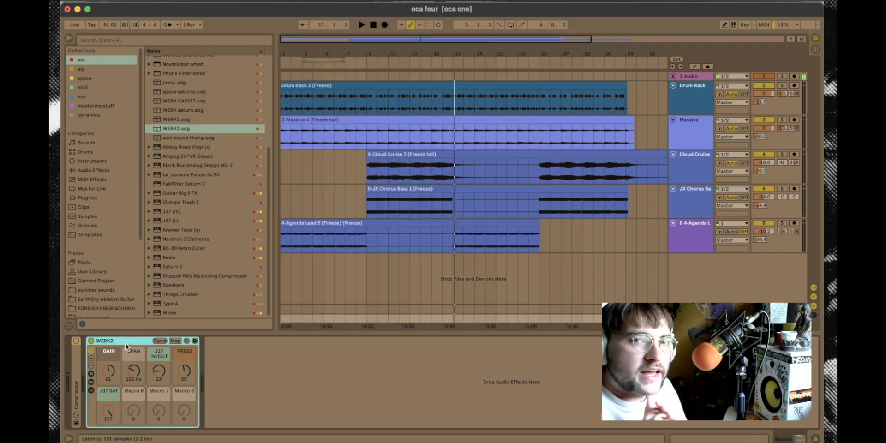